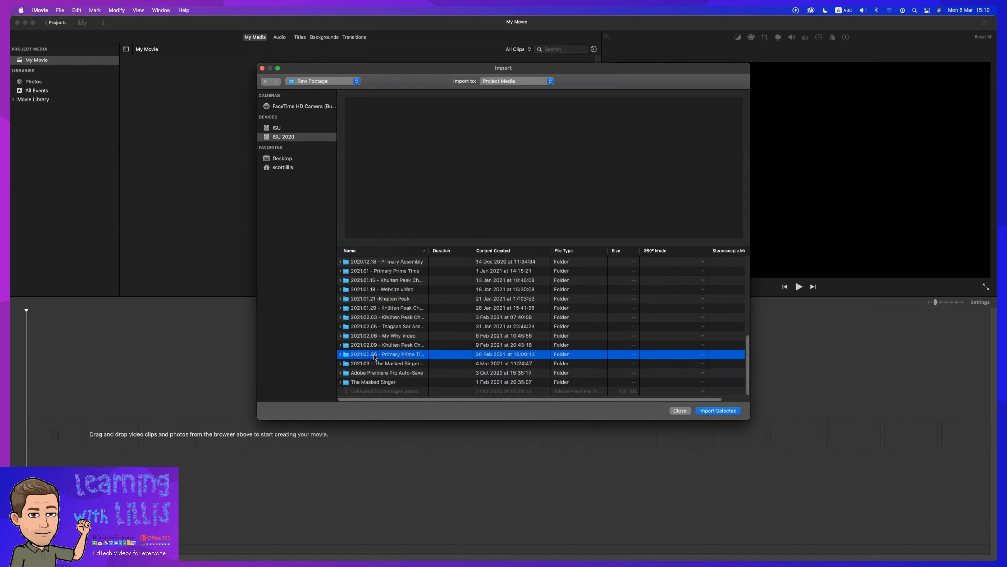
Import the "Mary Had A Little Lamb" and "Amazing Grace" video clips from the 2021.02.26 Primary Prime Time folder into the project media.
{"action": "double_click", "coordinate": [374, 356]}
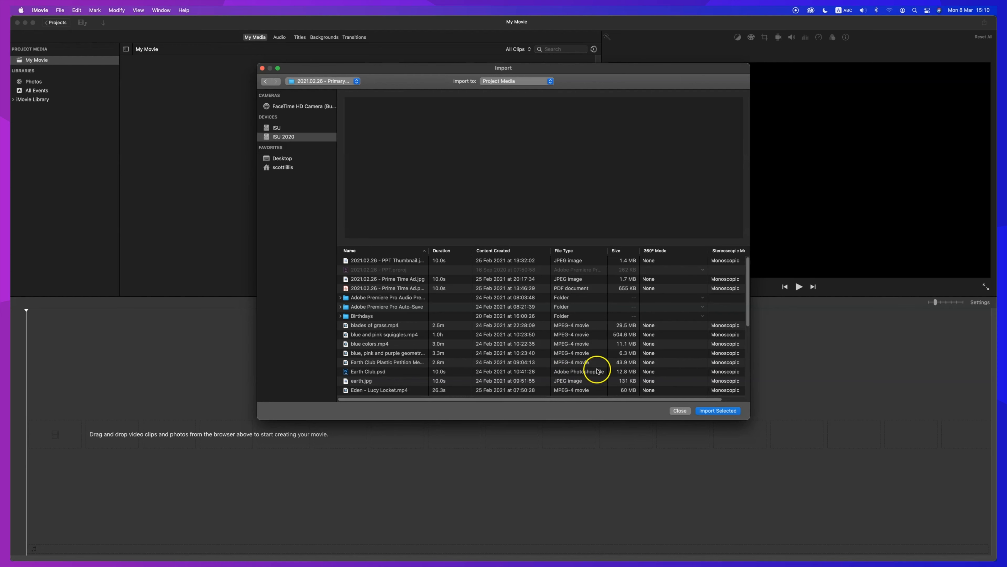
{"action": "scroll", "coordinate": [405, 340], "scroll_direction": "down", "scroll_amount": 4}
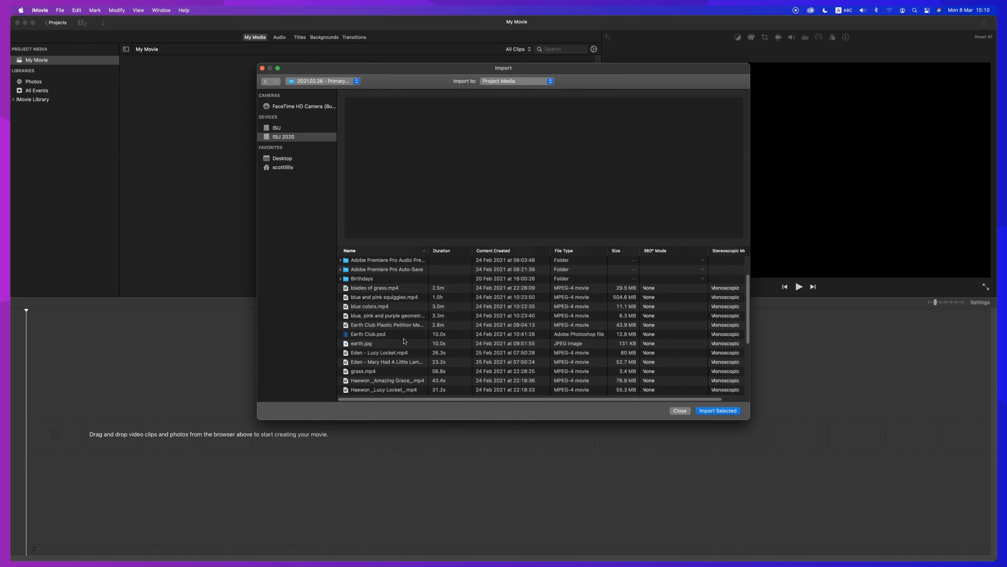
{"action": "scroll", "coordinate": [405, 341], "scroll_direction": "down", "scroll_amount": 1}
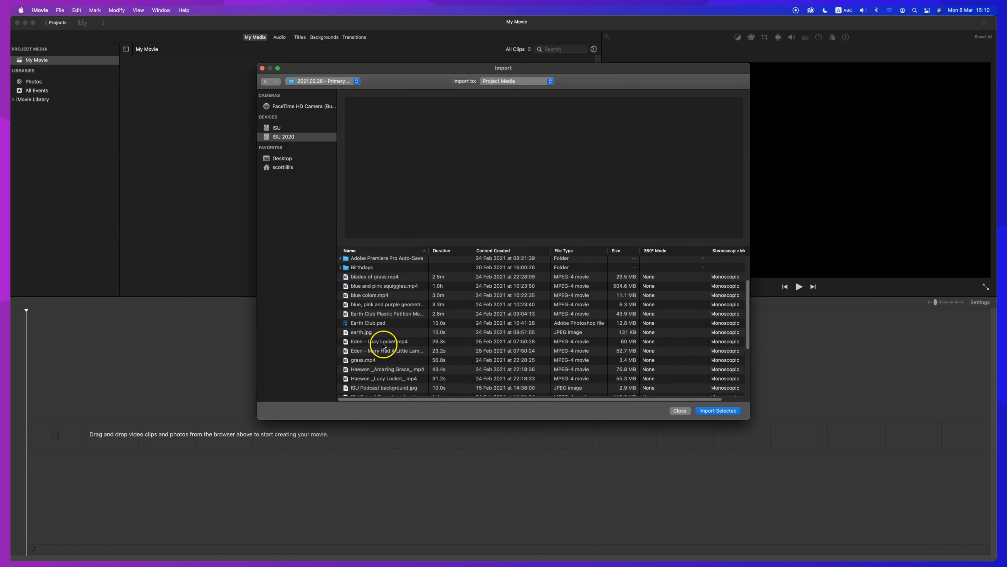
{"action": "left_click", "coordinate": [382, 352]}
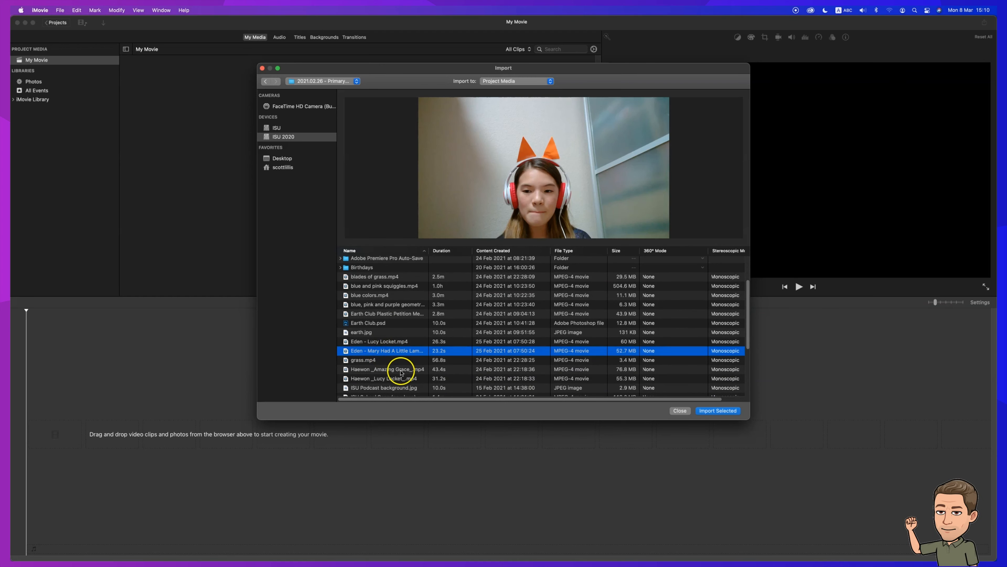
{"action": "left_click", "coordinate": [383, 370], "text": "super"}
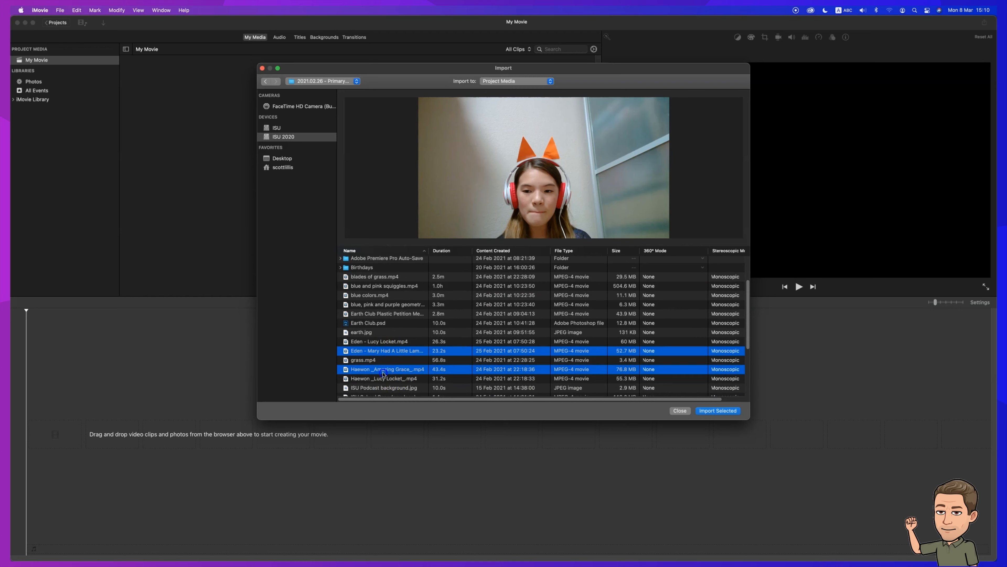
{"action": "scroll", "coordinate": [383, 374], "scroll_direction": "down", "scroll_amount": 5}
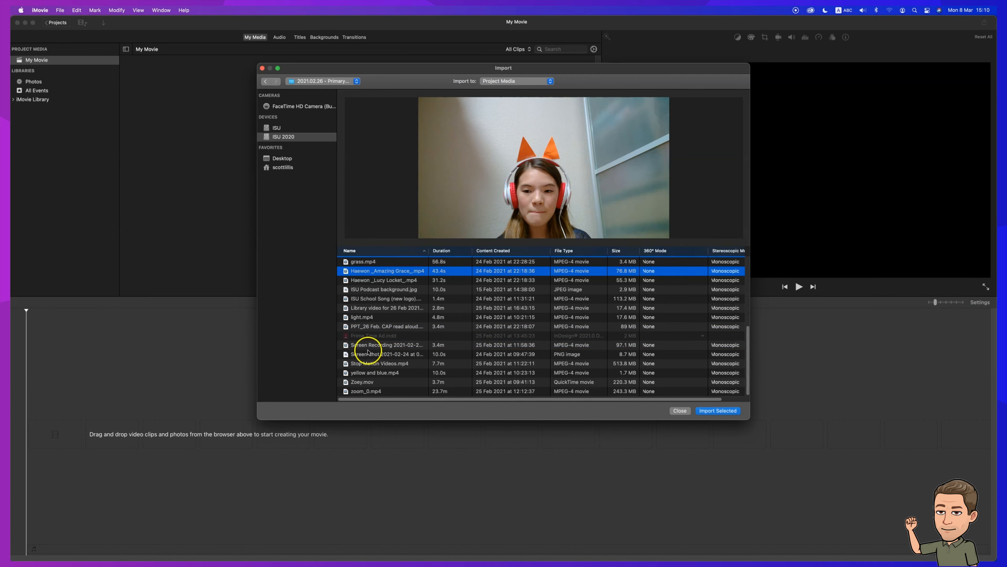
{"action": "left_click", "coordinate": [718, 413]}
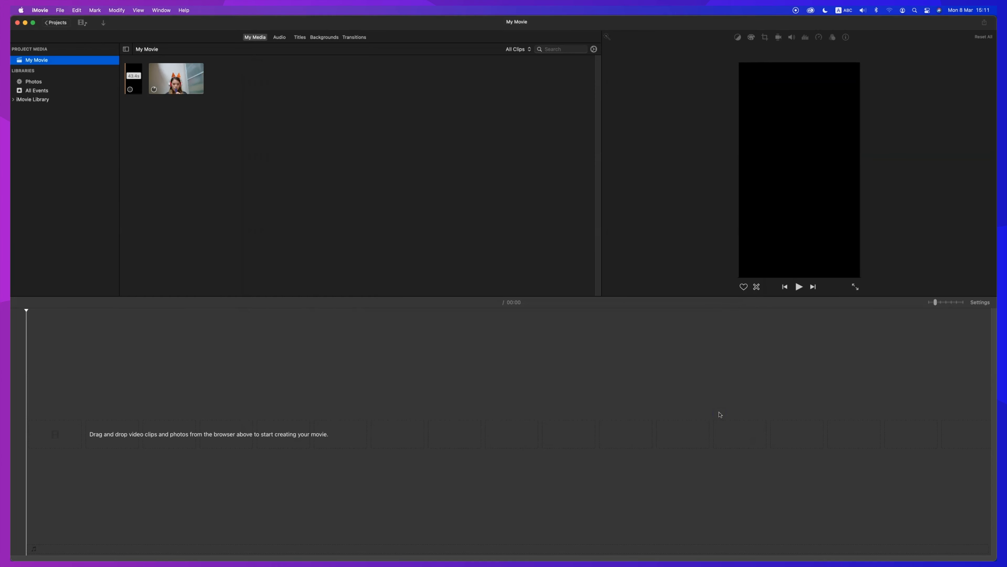
Preview the two imported clips in the viewer, briefly playing the portrait "Amazing Grace" clip.
{"action": "left_click", "coordinate": [650, 369]}
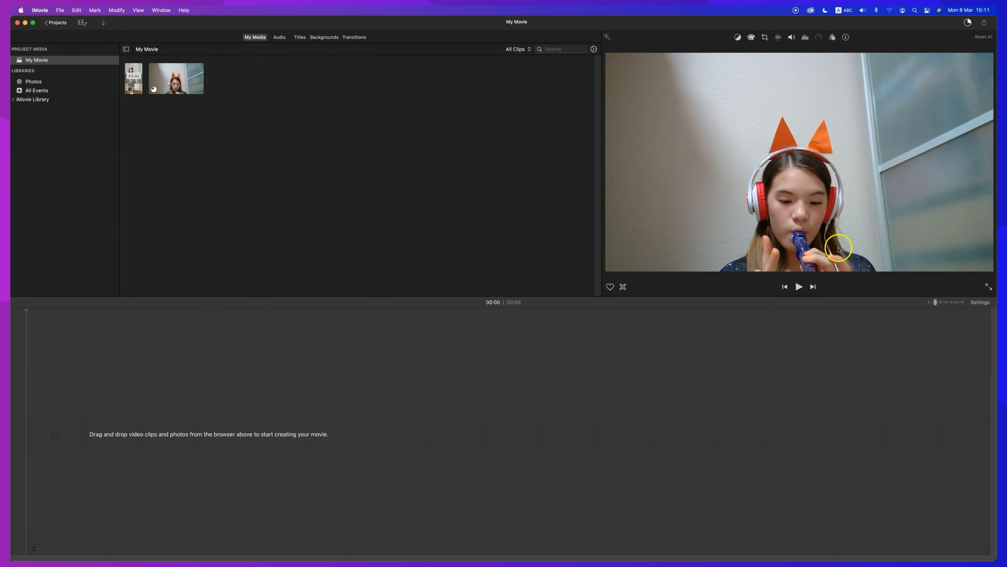
{"action": "left_click", "coordinate": [800, 287]}
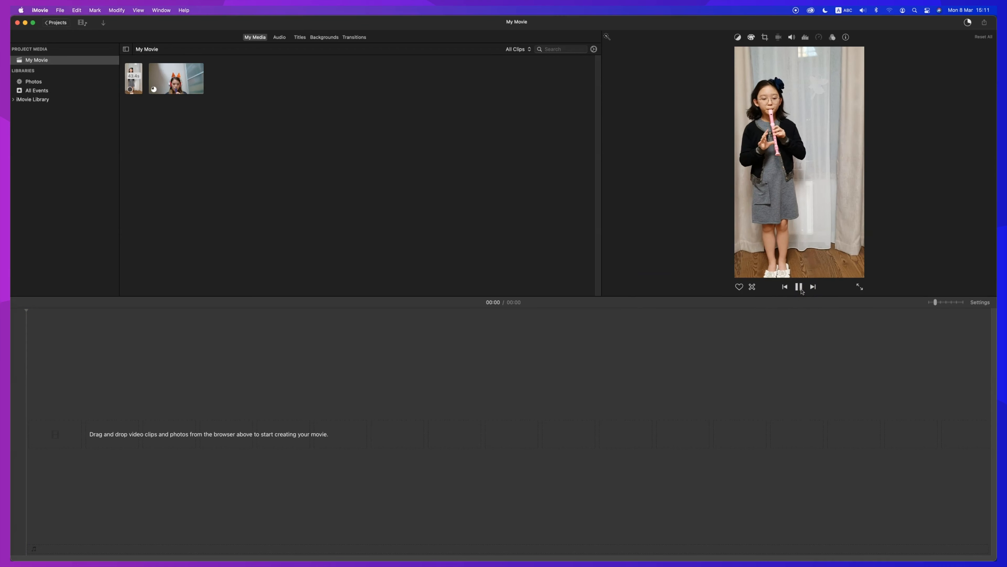
{"action": "left_click", "coordinate": [800, 286]}
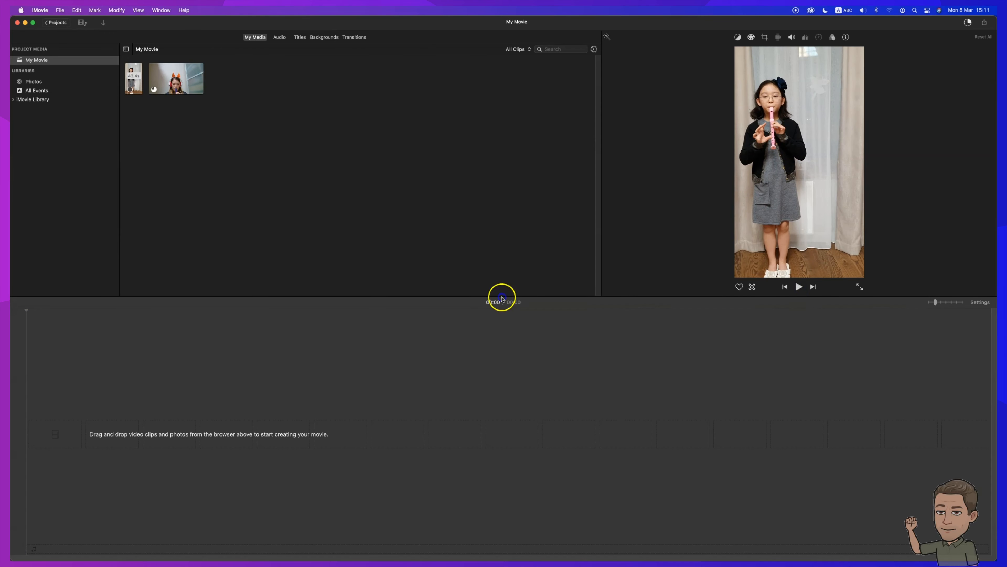
{"action": "left_click", "coordinate": [282, 159]}
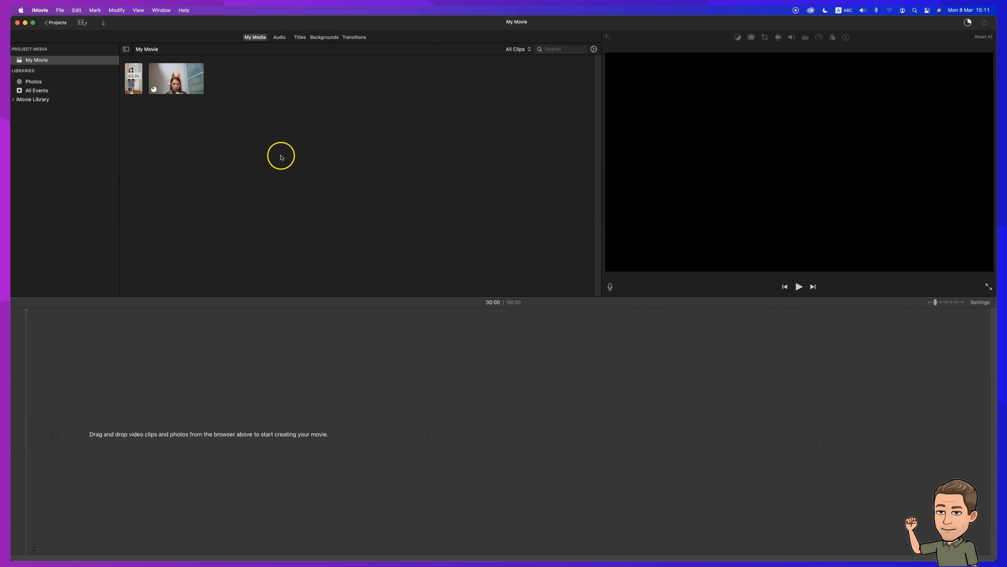
{"action": "left_click_drag", "start_coordinate": [137, 82], "coordinate": [170, 187]}
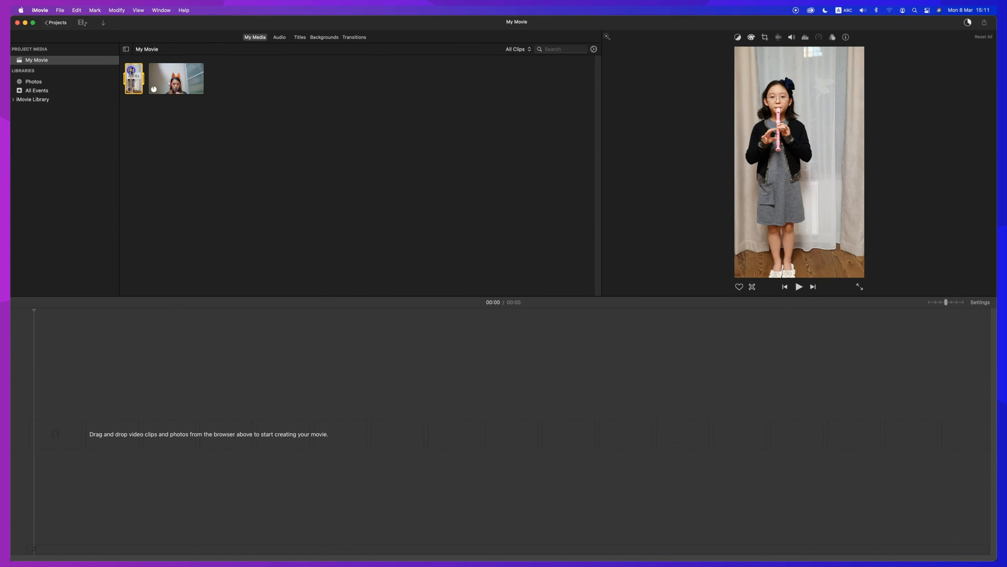
{"action": "key", "text": "Right"}
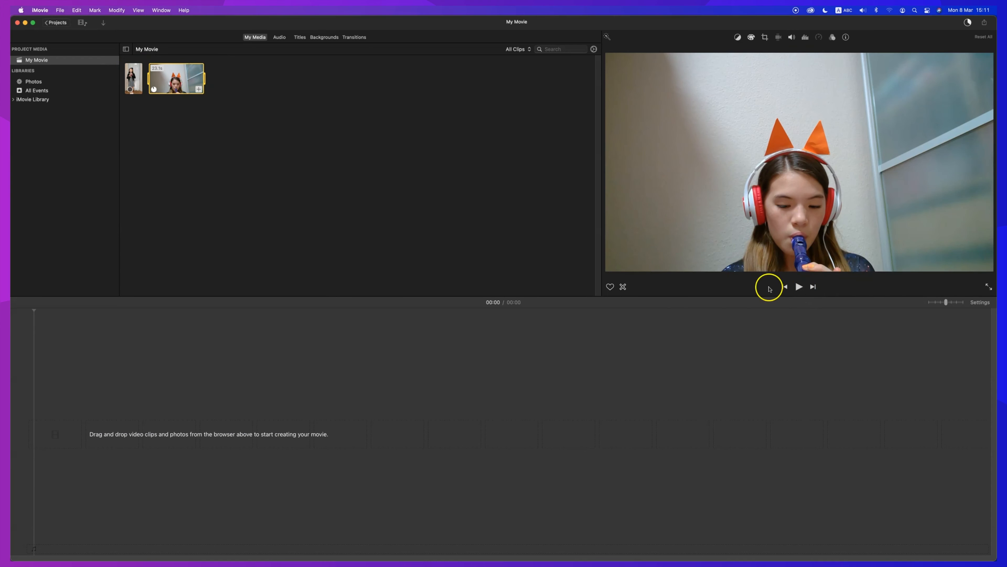
Add the whole portrait "Amazing Grace" clip to the start of the empty timeline.
{"action": "left_click", "coordinate": [135, 68]}
{"action": "left_click_drag", "start_coordinate": [134, 70], "coordinate": [68, 436]}
{"action": "left_click", "coordinate": [92, 445]}
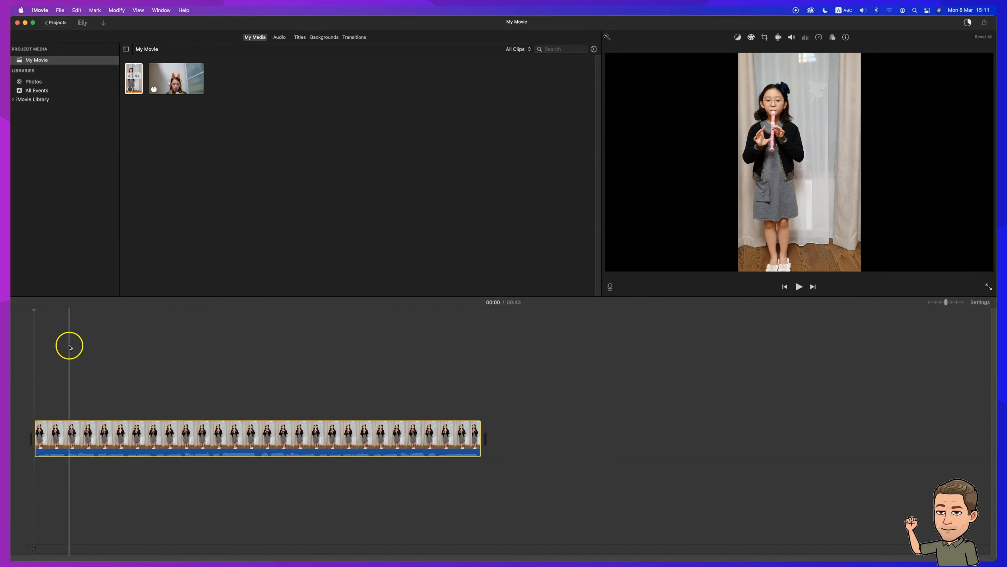
Play the timeline clip to find a cut point, trim its end to about 11 seconds, and play back the result.
{"action": "left_click", "coordinate": [799, 286]}
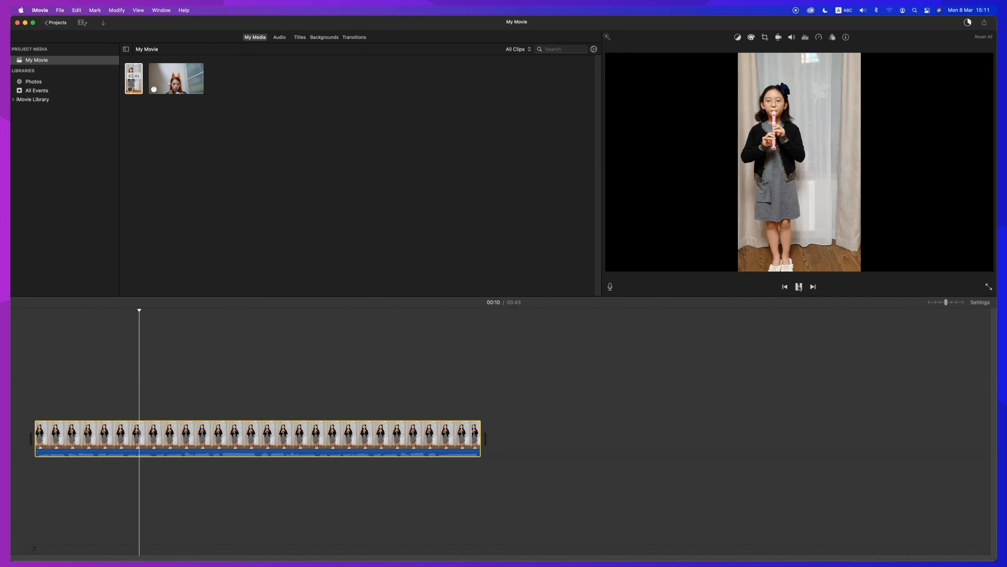
{"action": "left_click", "coordinate": [800, 287]}
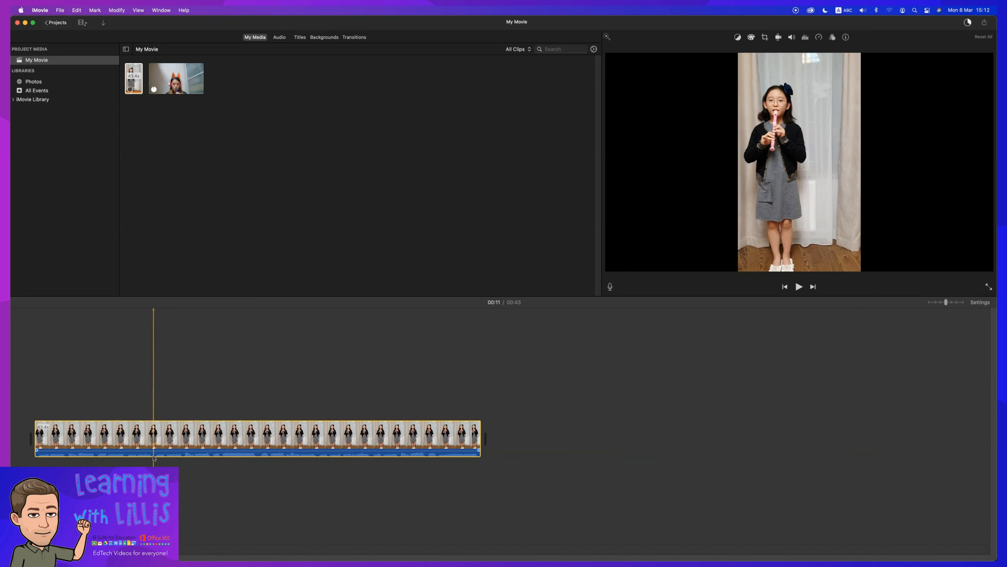
{"action": "left_click_drag", "start_coordinate": [480, 433], "coordinate": [155, 442]}
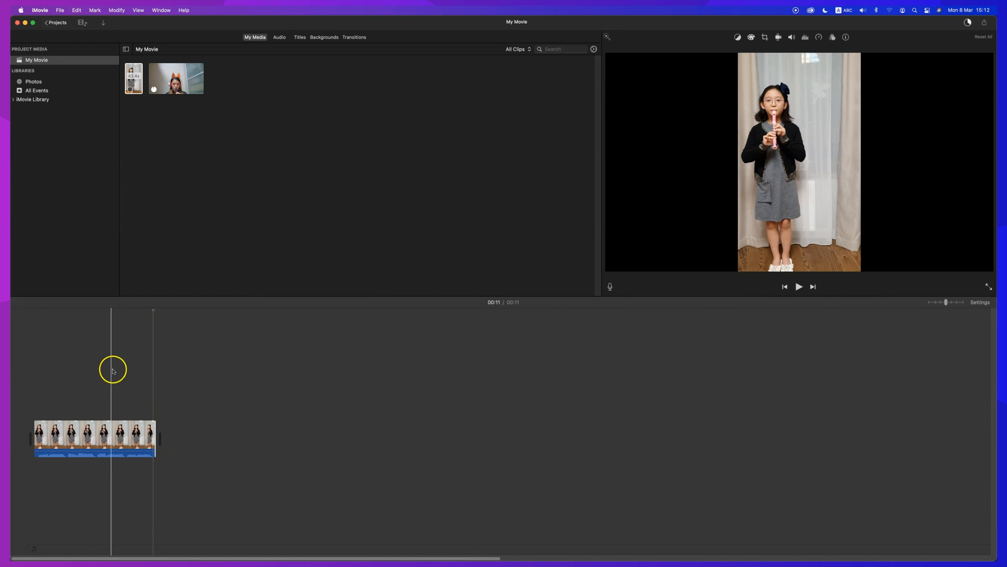
{"action": "left_click", "coordinate": [798, 287]}
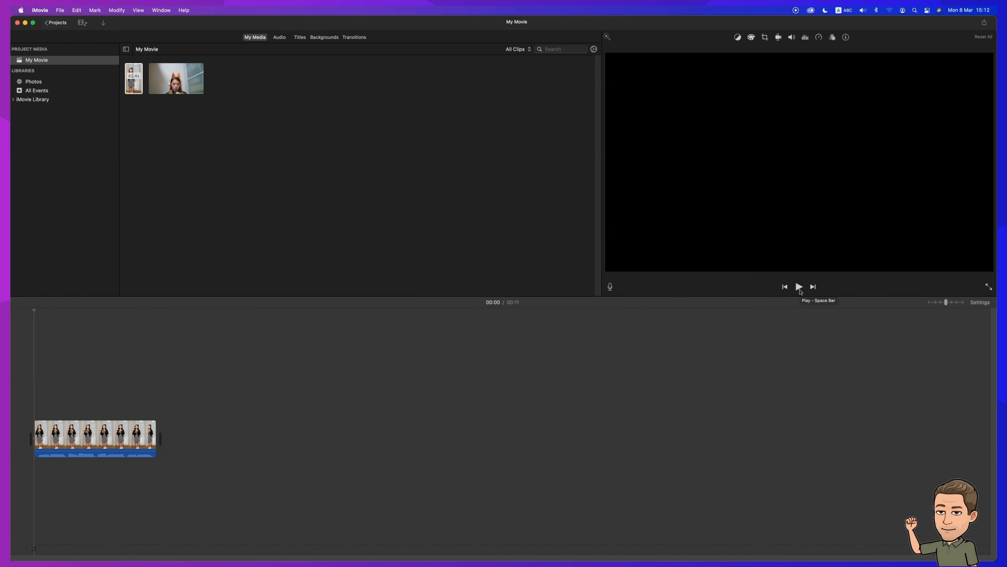
{"action": "left_click", "coordinate": [798, 287]}
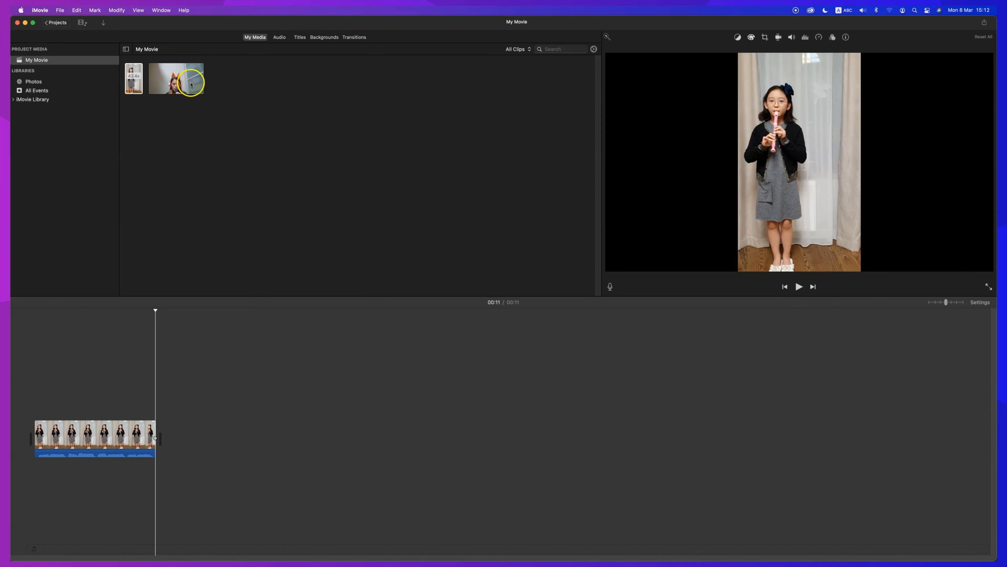
Add the full landscape "Mary Had A Little Lamb" clip to the timeline directly after the first clip.
{"action": "left_click", "coordinate": [187, 80]}
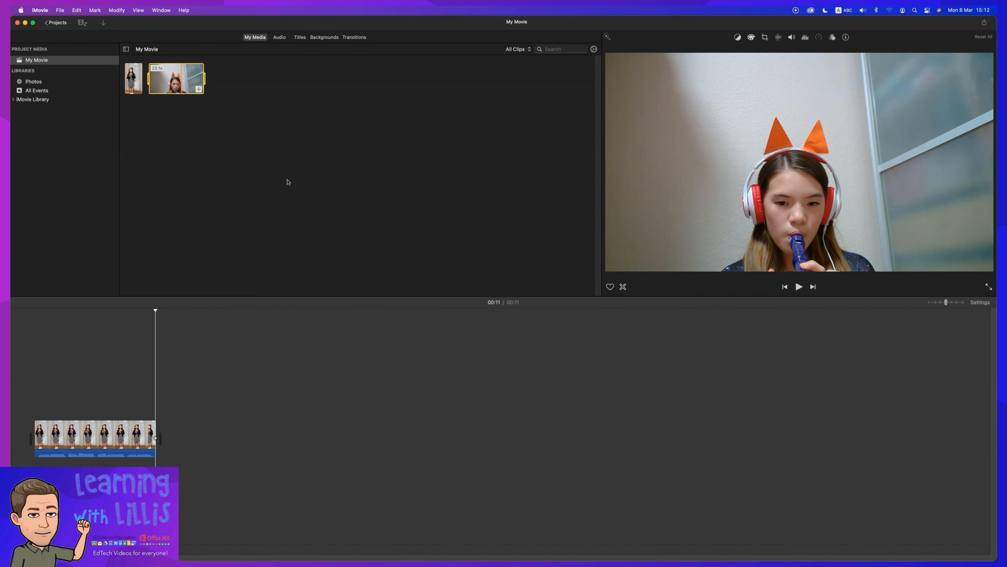
{"action": "left_click", "coordinate": [173, 83]}
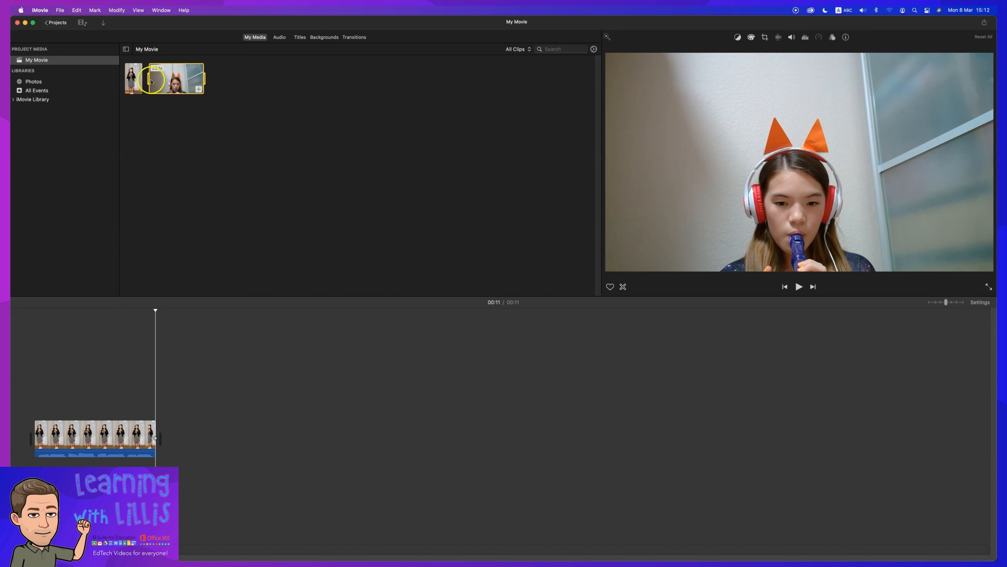
{"action": "left_click_drag", "start_coordinate": [164, 73], "coordinate": [201, 433]}
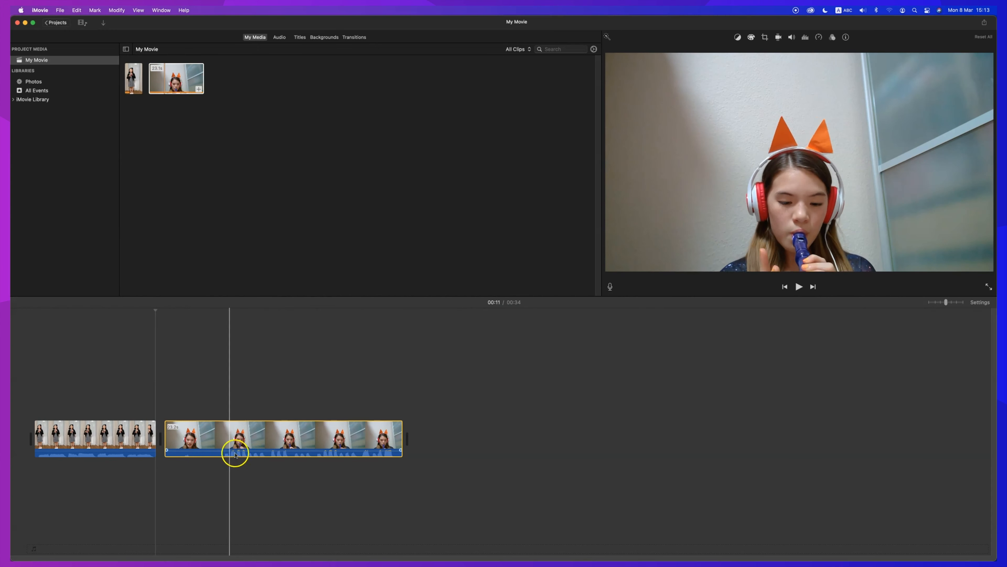
Trim the second clip's silent start and cut its end, leaving about 5 seconds of the recorder playing.
{"action": "left_click_drag", "start_coordinate": [167, 439], "coordinate": [226, 446]}
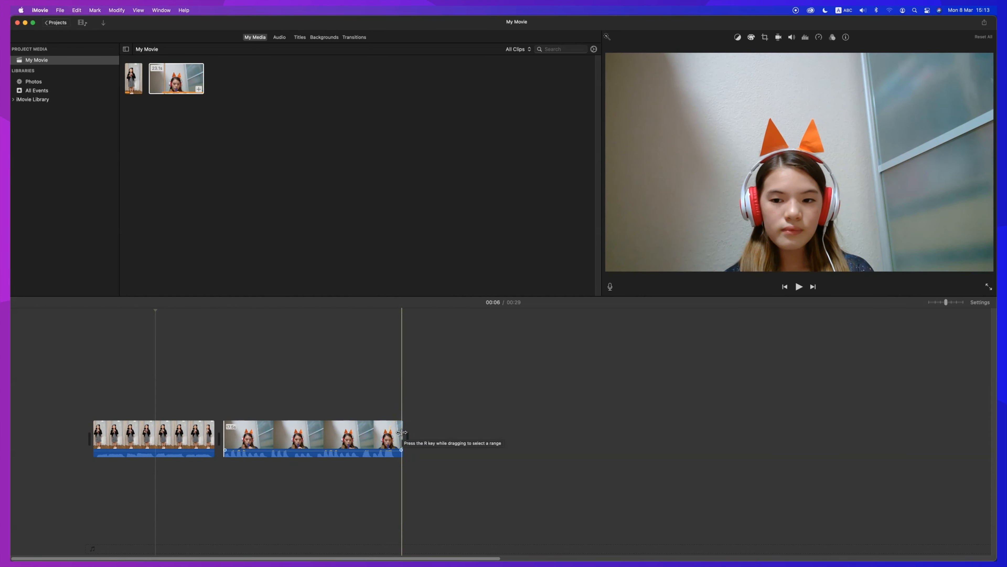
{"action": "left_click_drag", "start_coordinate": [402, 432], "coordinate": [268, 433]}
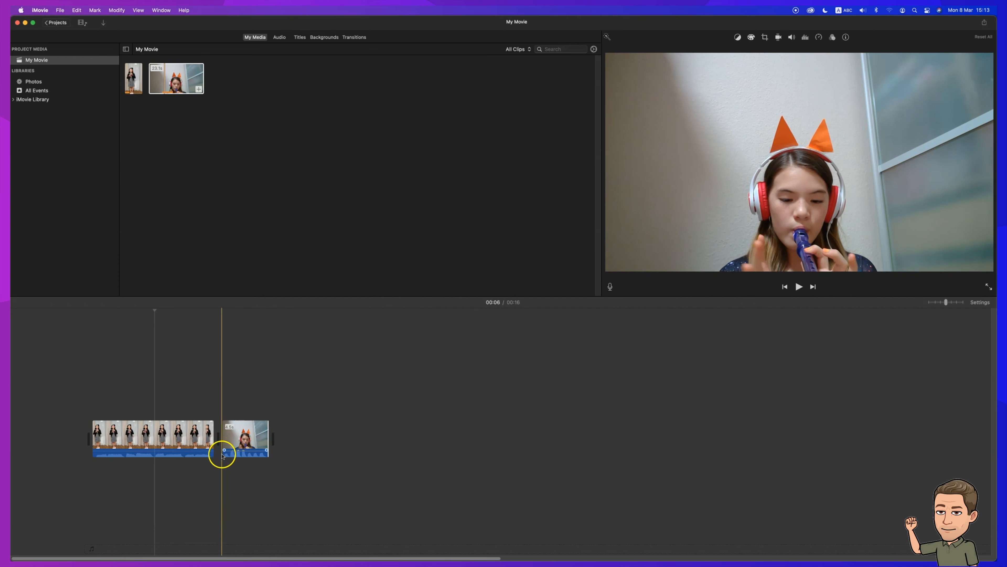
Play the movie across the cut between the clips, and extend the second clip's end to restore its trimmed footage.
{"action": "left_click", "coordinate": [180, 437]}
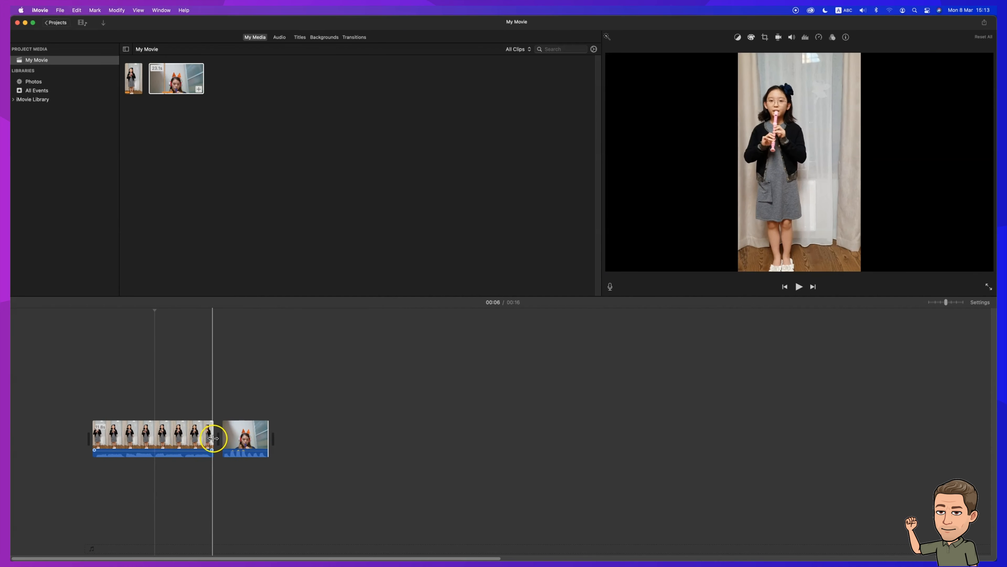
{"action": "left_click", "coordinate": [222, 439]}
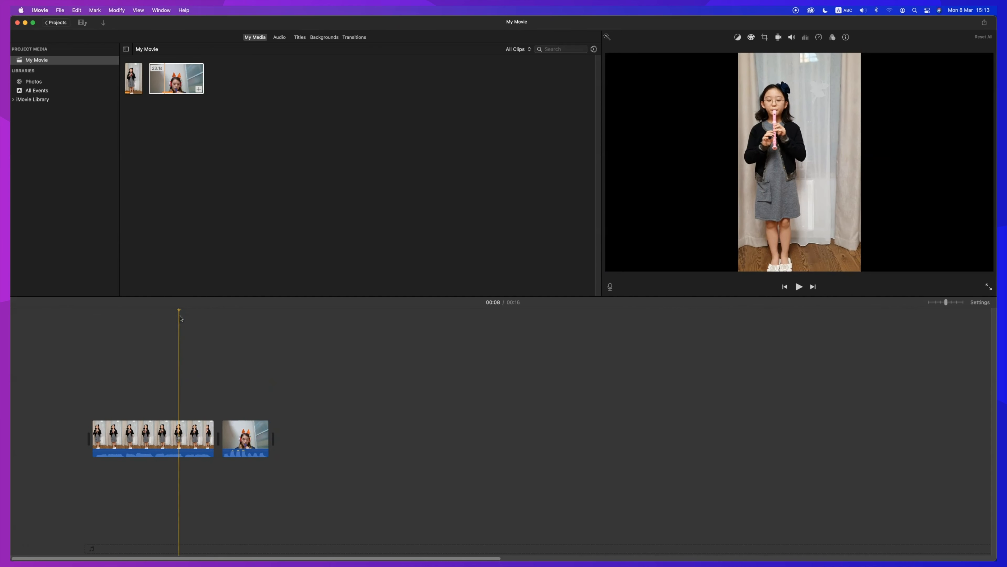
{"action": "left_click", "coordinate": [798, 286]}
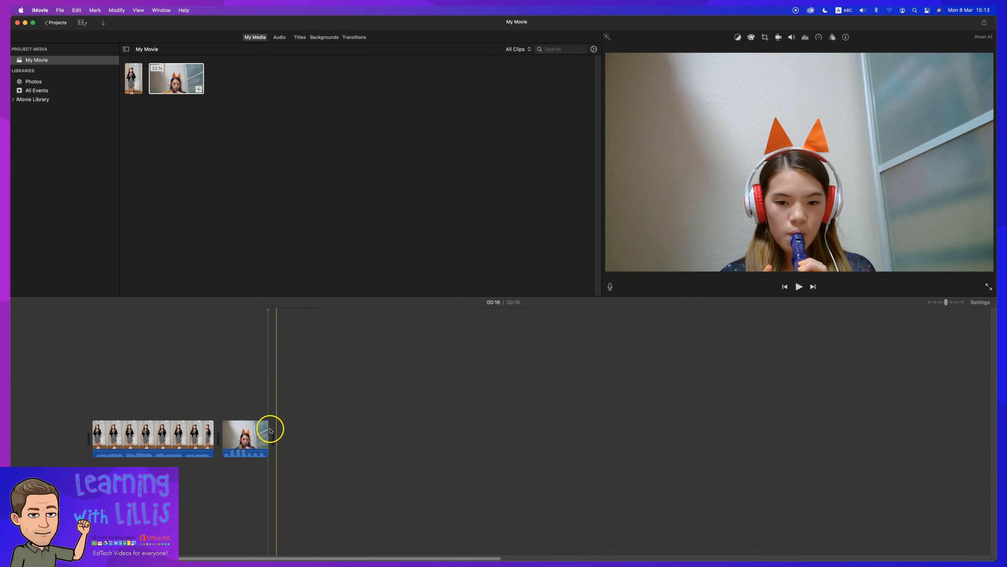
{"action": "left_click_drag", "start_coordinate": [269, 430], "coordinate": [597, 434]}
{"action": "mouse_move", "coordinate": [410, 433]}
{"action": "left_mouse_down"}
{"action": "mouse_move", "coordinate": [386, 432]}
{"action": "mouse_move", "coordinate": [404, 435]}
{"action": "left_mouse_up"}
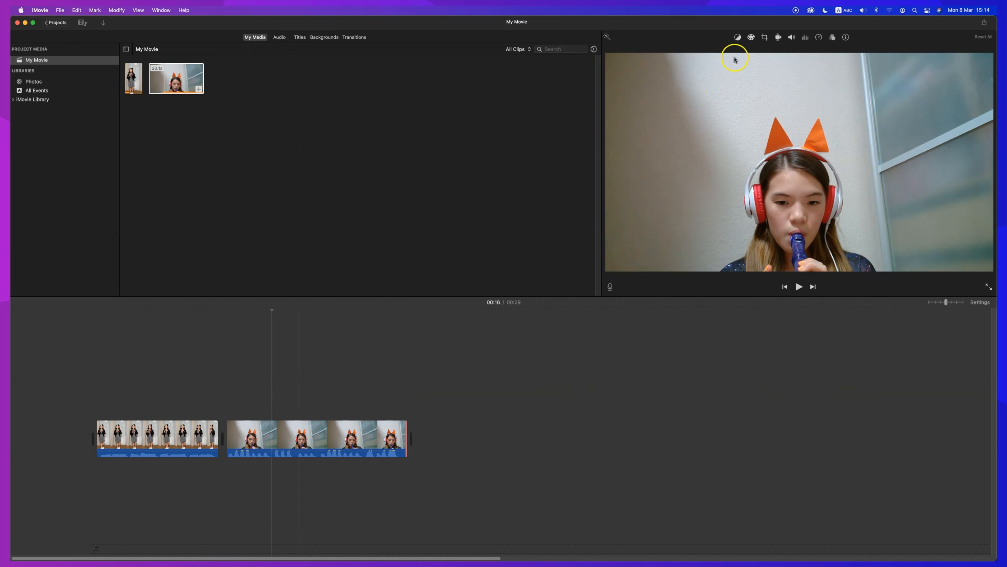
Try lower and higher color saturation and the color temperature adjustment on the second clip.
{"action": "left_click", "coordinate": [738, 37]}
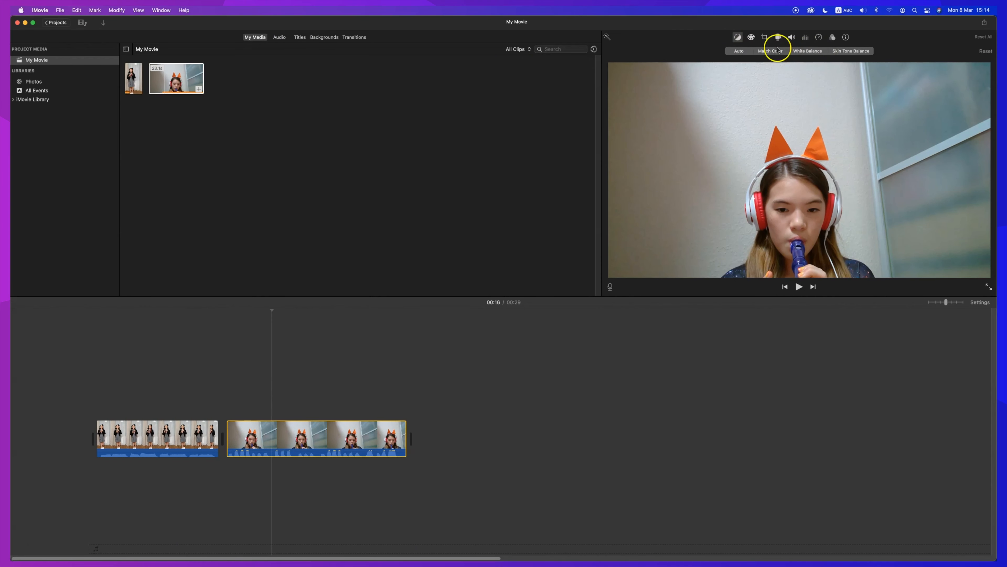
{"action": "left_click", "coordinate": [751, 38]}
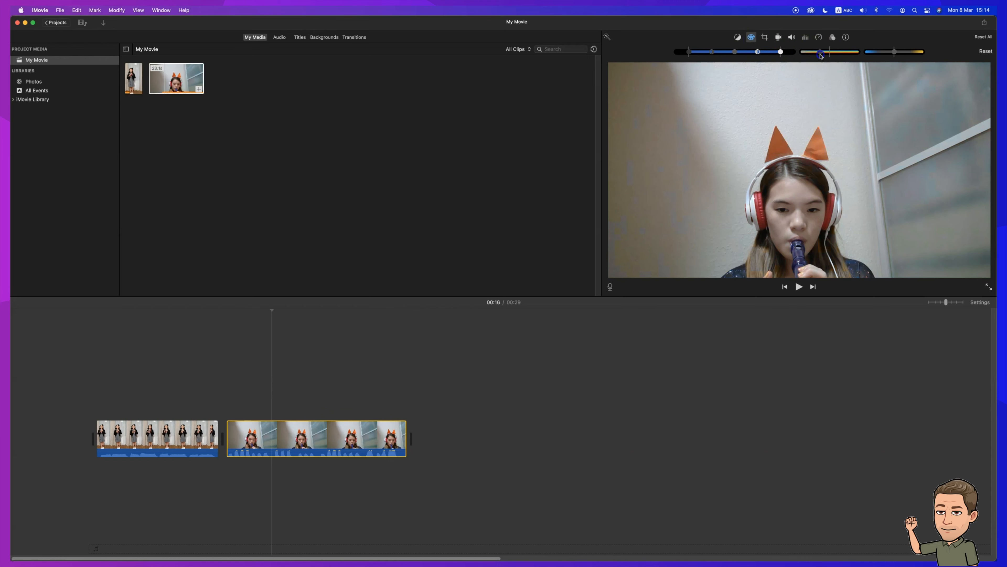
{"action": "left_click_drag", "start_coordinate": [838, 54], "coordinate": [748, 61]}
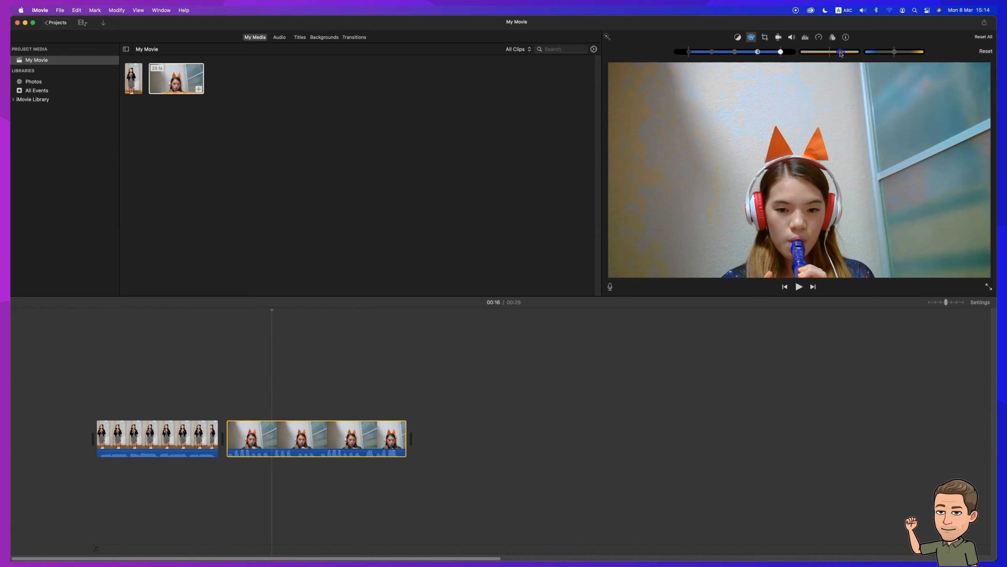
{"action": "mouse_move", "coordinate": [859, 56]}
{"action": "left_mouse_down"}
{"action": "mouse_move", "coordinate": [761, 66]}
{"action": "mouse_move", "coordinate": [856, 69]}
{"action": "left_mouse_up"}
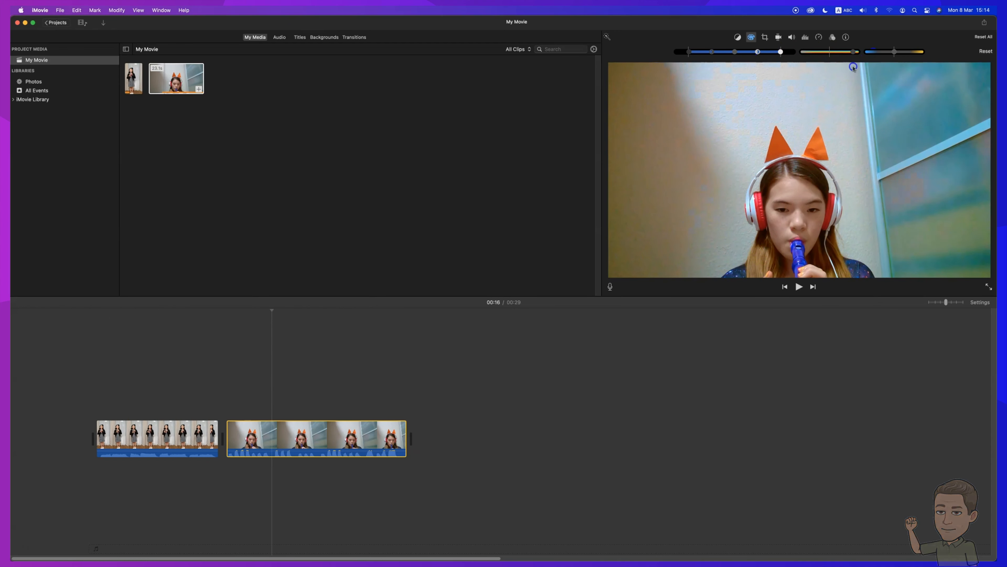
{"action": "left_click", "coordinate": [894, 52]}
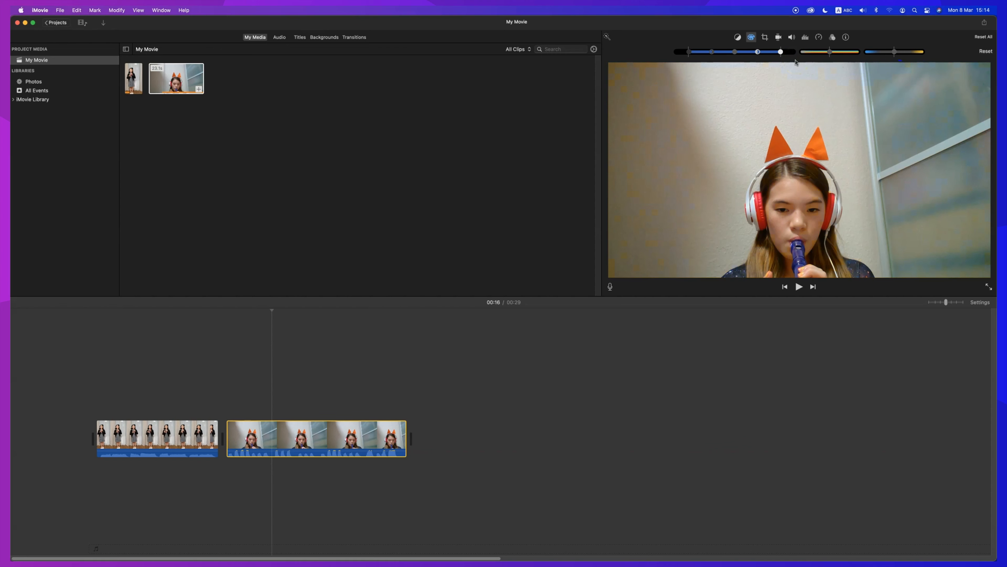
Crop the second clip to fill, framing the recorder player more tightly with some space around her and above the orange ears.
{"action": "left_click", "coordinate": [767, 39]}
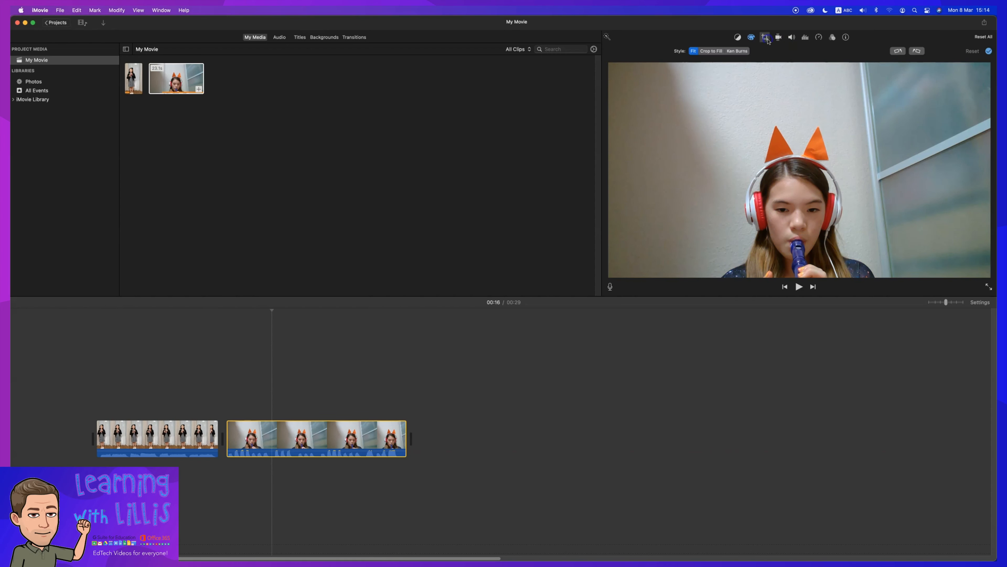
{"action": "left_click", "coordinate": [710, 52]}
{"action": "left_click_drag", "start_coordinate": [610, 64], "coordinate": [688, 100]}
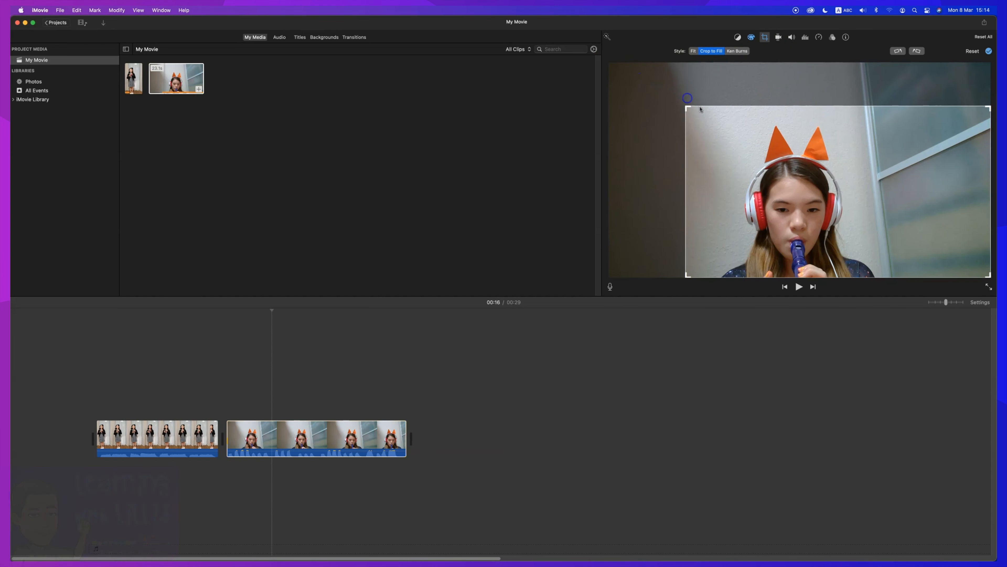
{"action": "left_click_drag", "start_coordinate": [991, 105], "coordinate": [881, 140]}
{"action": "left_click_drag", "start_coordinate": [845, 189], "coordinate": [854, 190]}
{"action": "left_click_drag", "start_coordinate": [686, 164], "coordinate": [660, 122]}
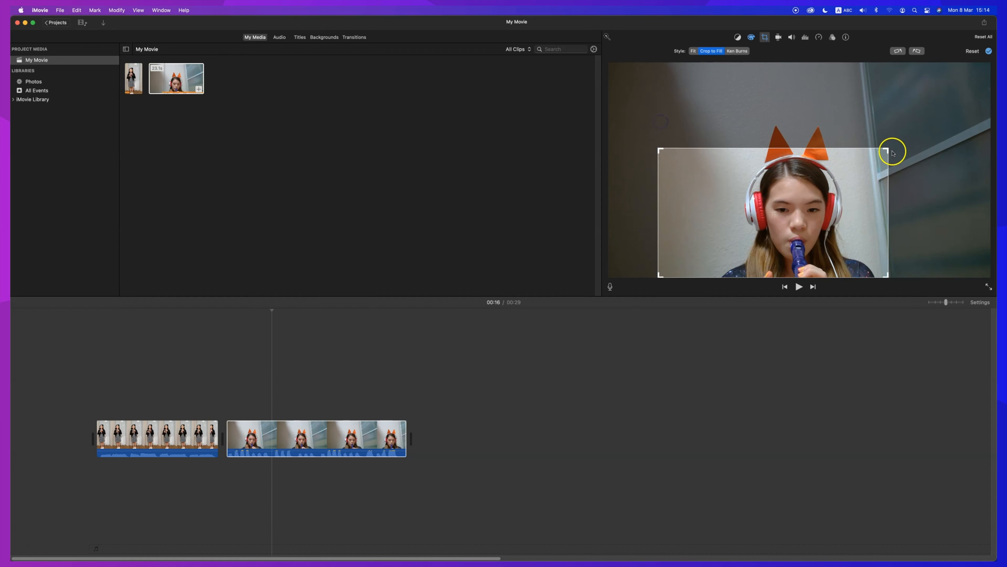
{"action": "left_click_drag", "start_coordinate": [889, 152], "coordinate": [952, 112]}
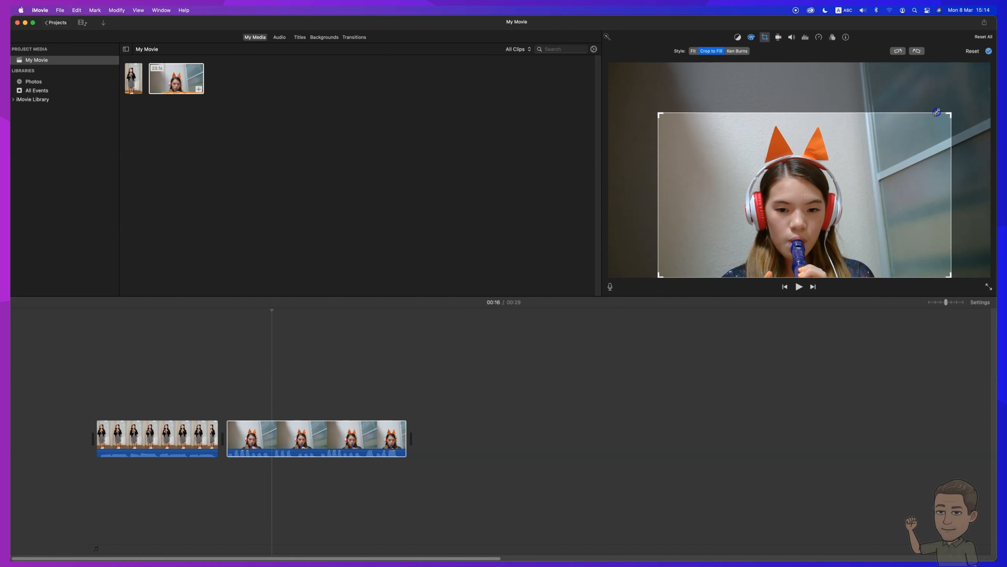
Examine the second clip's stabilization, volume, noise reduction and equalizer settings.
{"action": "left_click", "coordinate": [779, 37]}
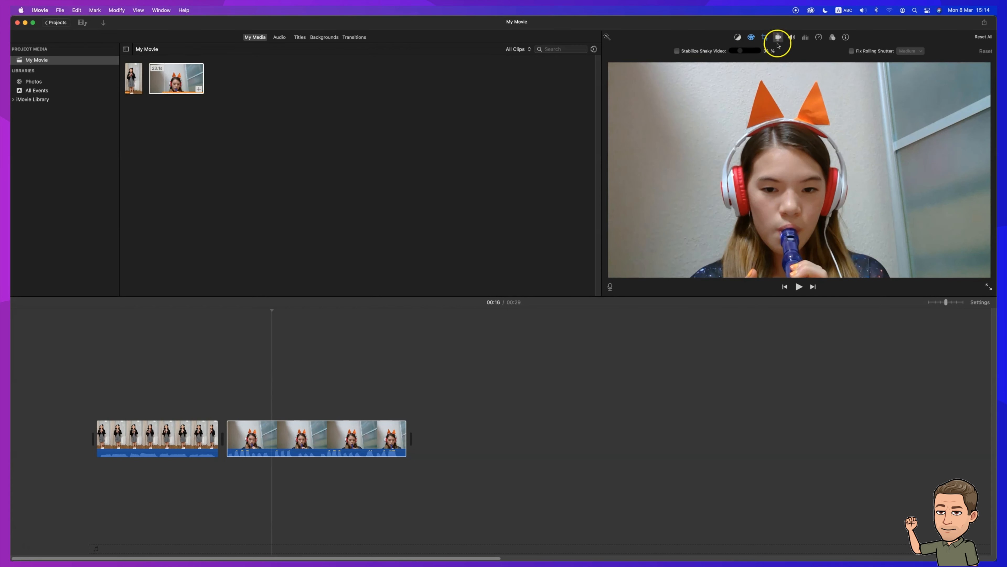
{"action": "left_click", "coordinate": [791, 38]}
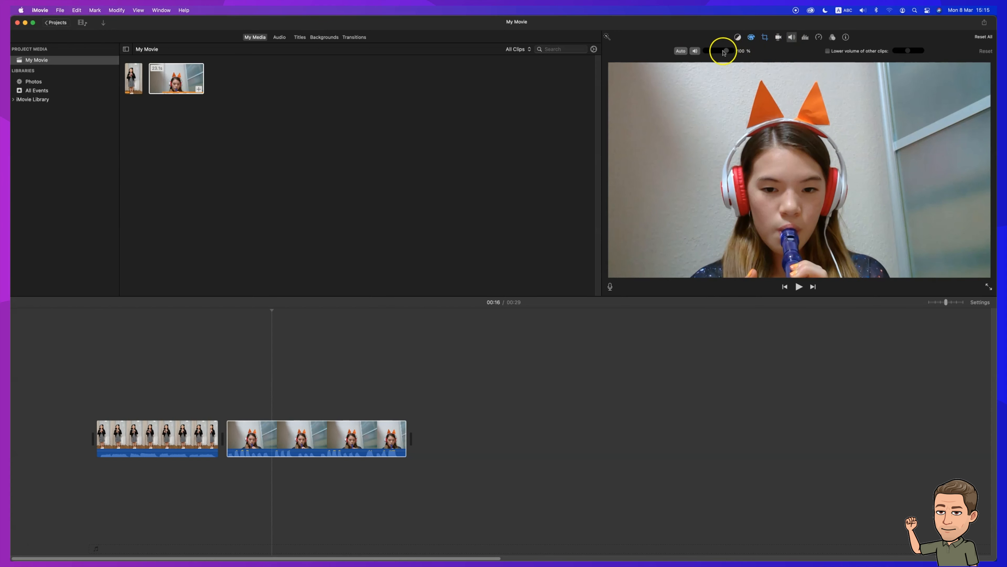
{"action": "left_click", "coordinate": [807, 39]}
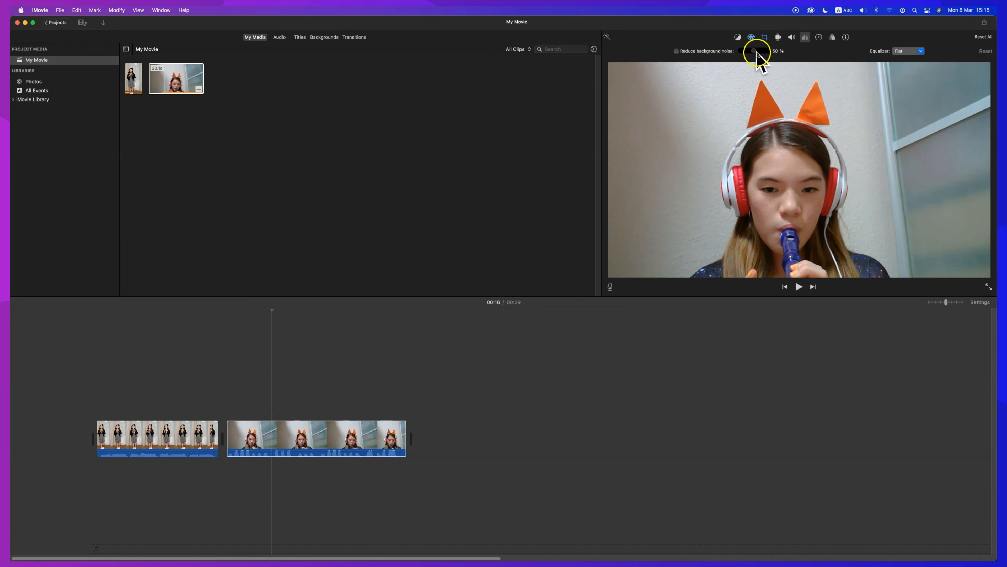
Try the second clip at Fast 2x speed, play it back, and return its speed to Normal.
{"action": "left_click", "coordinate": [819, 38]}
{"action": "left_click", "coordinate": [732, 52]}
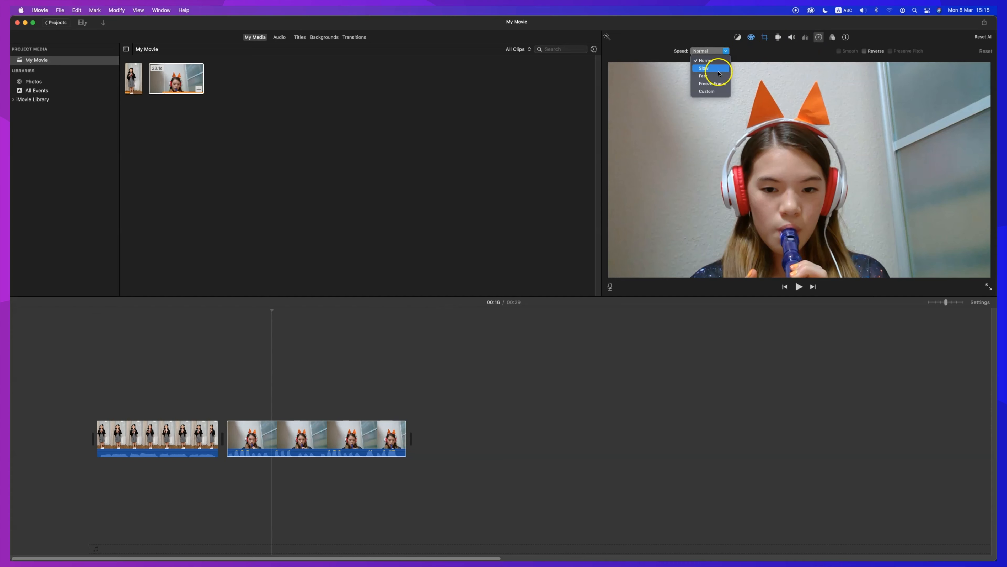
{"action": "left_click", "coordinate": [715, 77]}
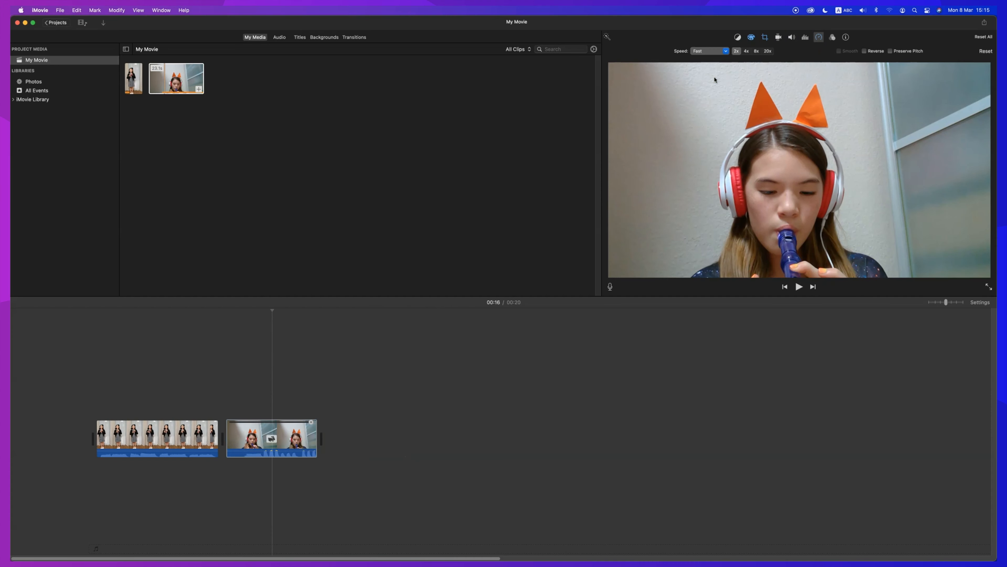
{"action": "left_click", "coordinate": [799, 286]}
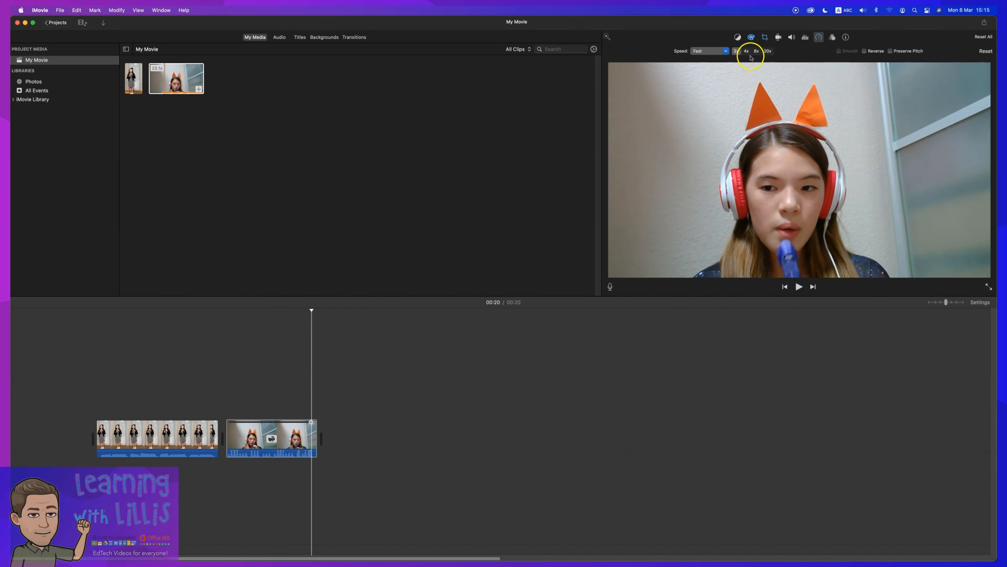
{"action": "left_click", "coordinate": [725, 51]}
{"action": "left_click", "coordinate": [719, 61]}
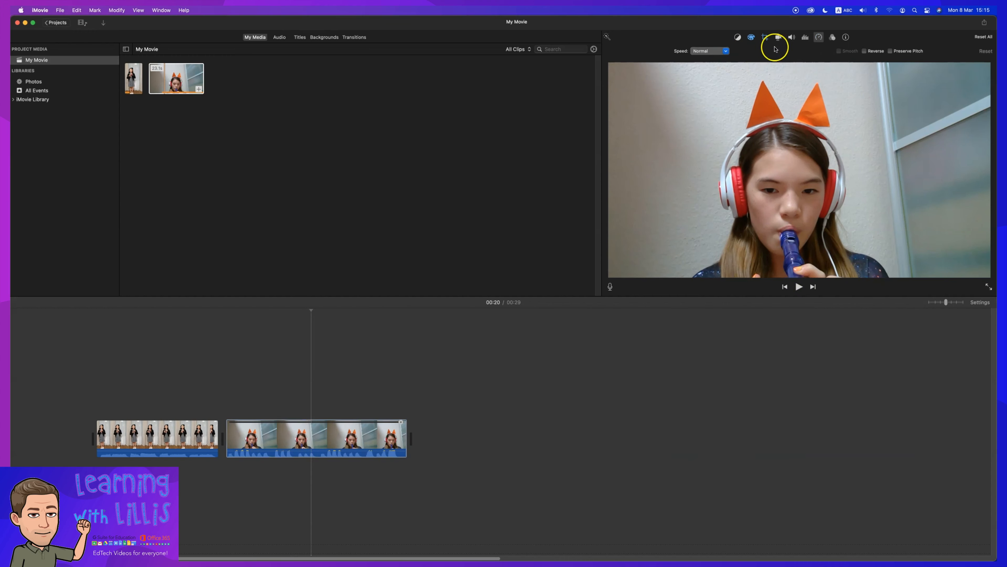
Try reversing the second clip, play part of it backwards, and turn the reversal off.
{"action": "left_click", "coordinate": [865, 51]}
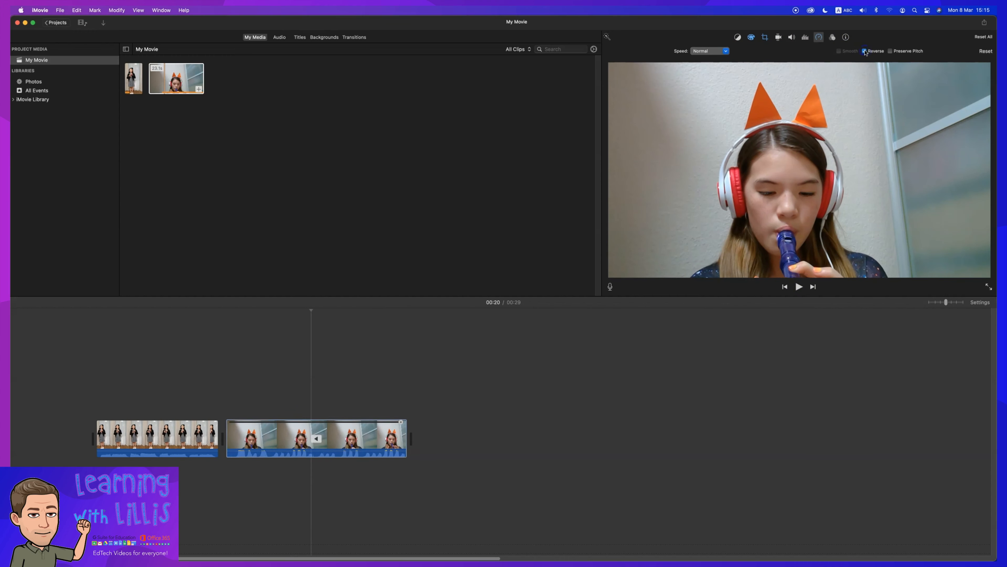
{"action": "left_click", "coordinate": [799, 288]}
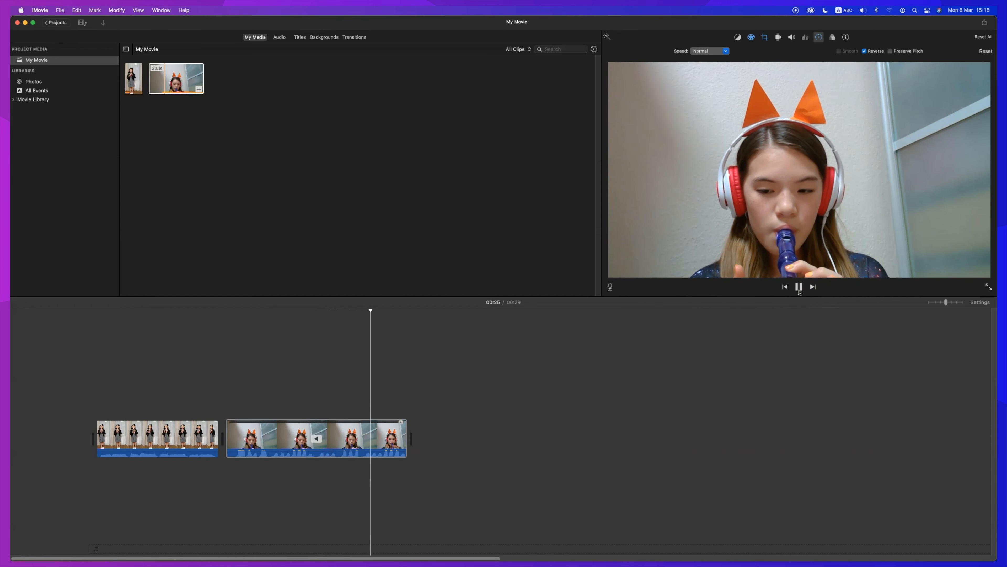
{"action": "left_click", "coordinate": [799, 287]}
{"action": "left_click", "coordinate": [876, 94]}
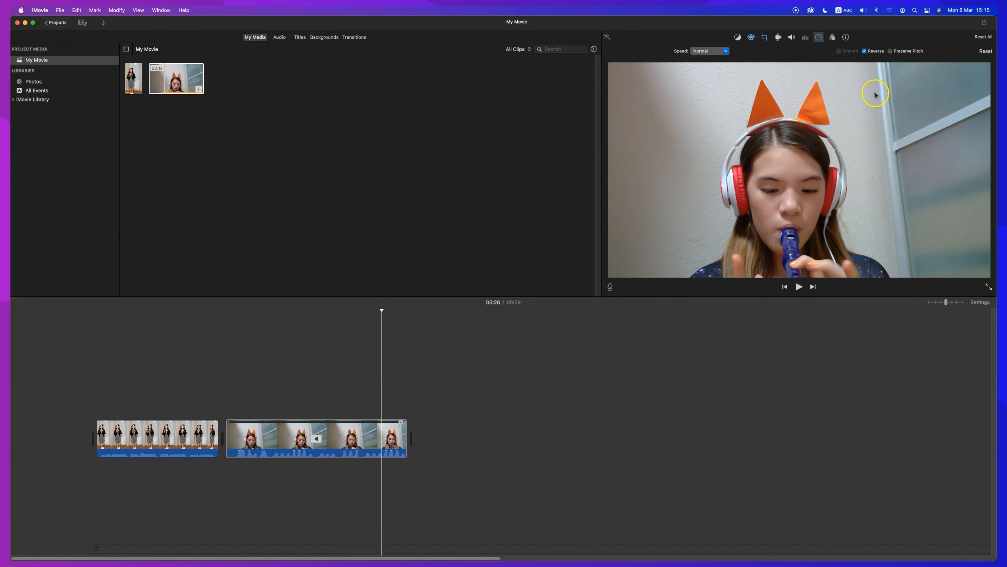
{"action": "left_click", "coordinate": [866, 52]}
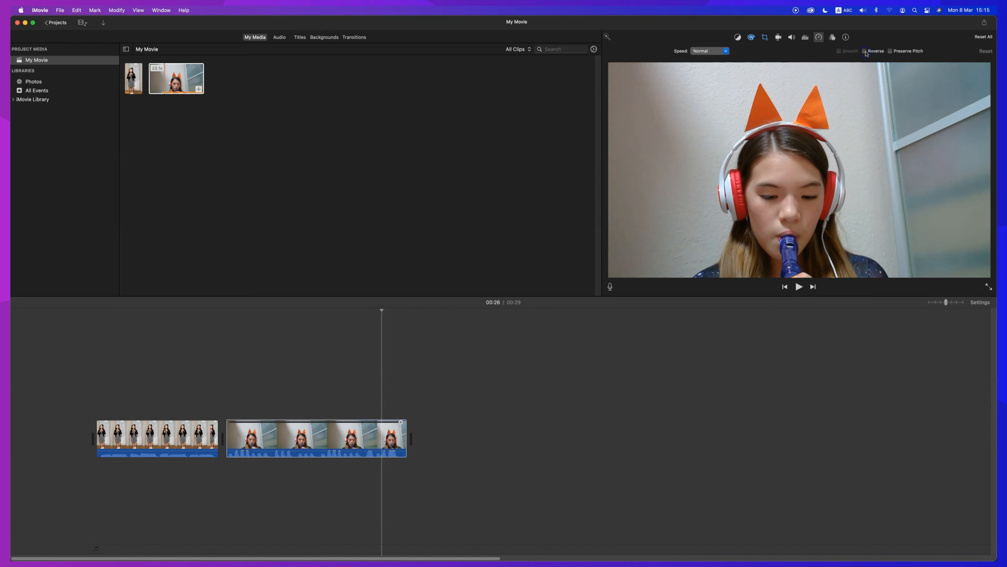
Try the Comic Cool, Sepia and Bleach Bypass filters on the second clip, and set the clip filter back to None.
{"action": "left_click", "coordinate": [833, 39]}
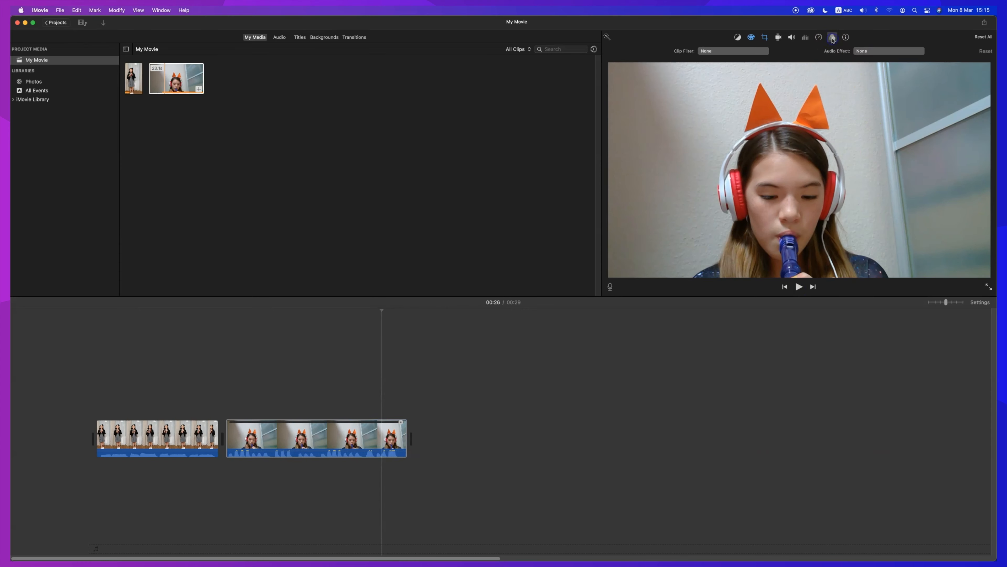
{"action": "left_click", "coordinate": [729, 51]}
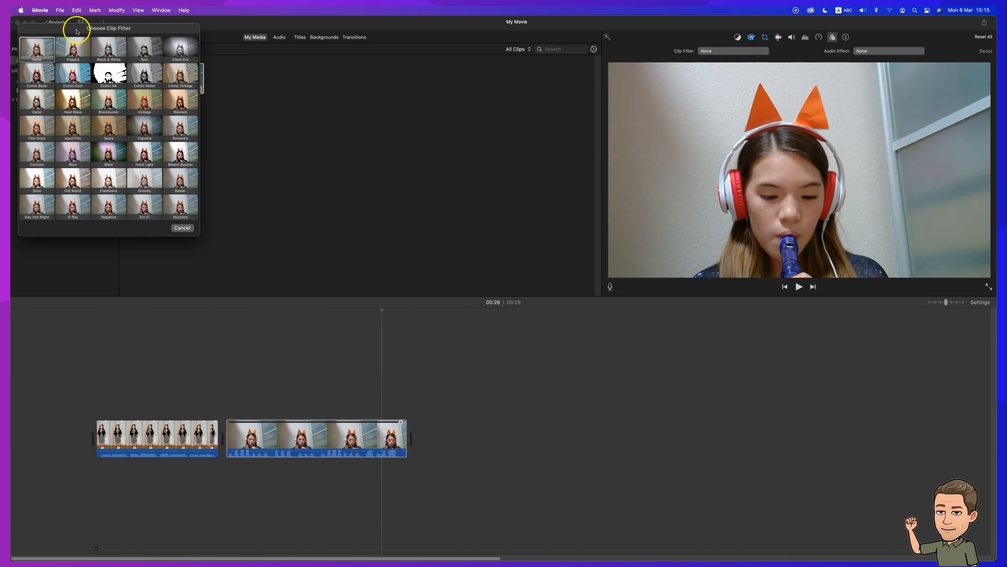
{"action": "left_click_drag", "start_coordinate": [73, 31], "coordinate": [435, 83]}
{"action": "left_click", "coordinate": [438, 126]}
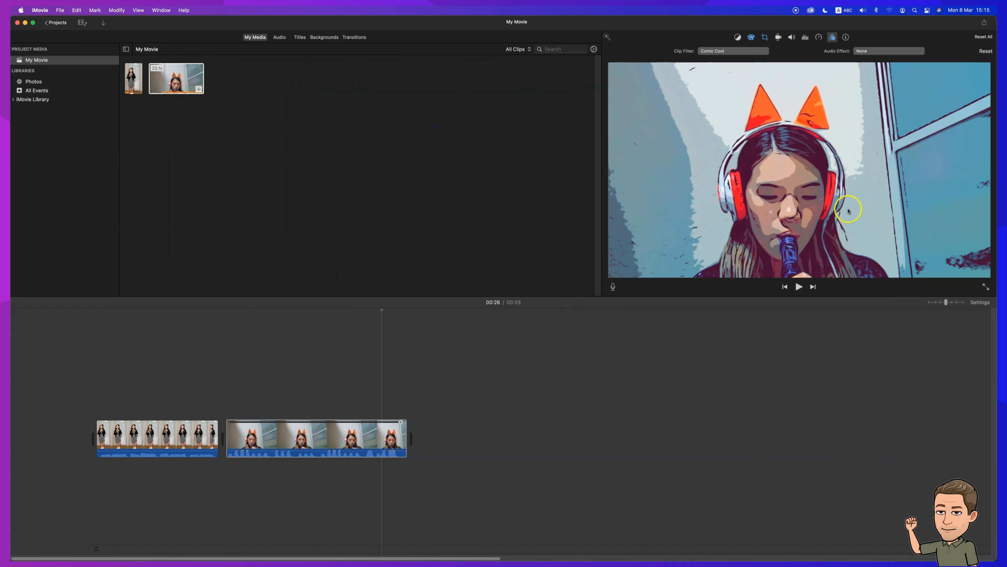
{"action": "left_click", "coordinate": [763, 56]}
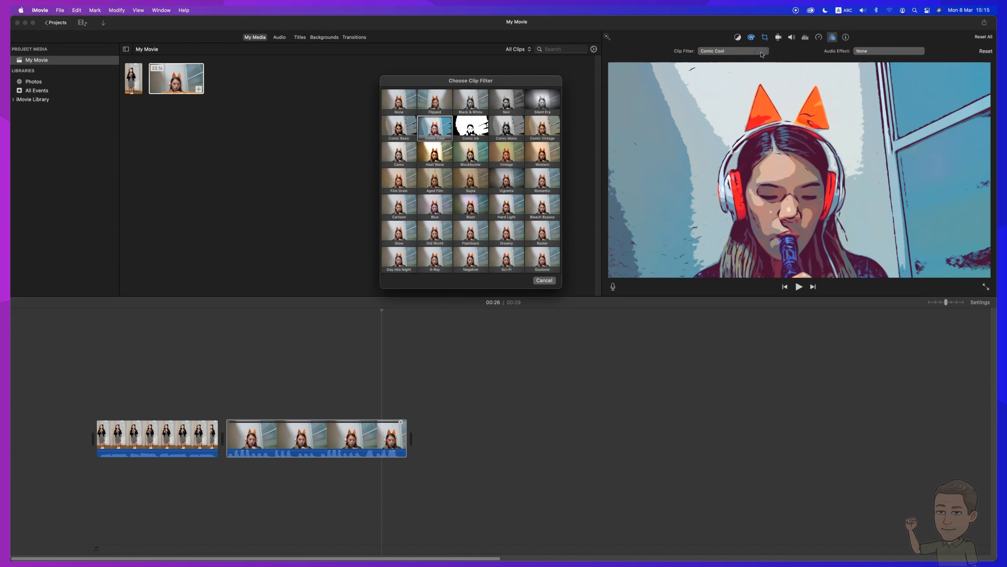
{"action": "left_click", "coordinate": [477, 185]}
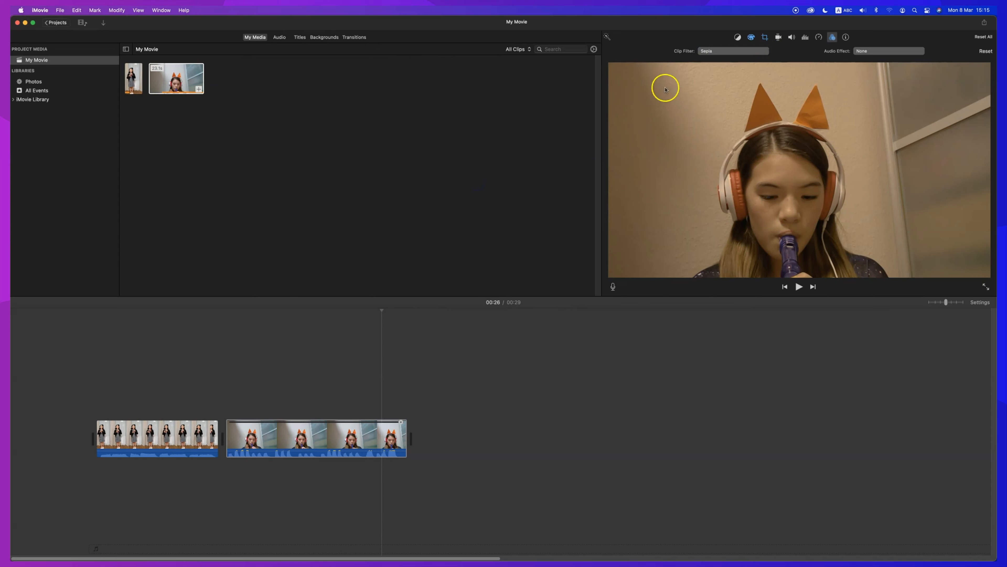
{"action": "left_click", "coordinate": [726, 50]}
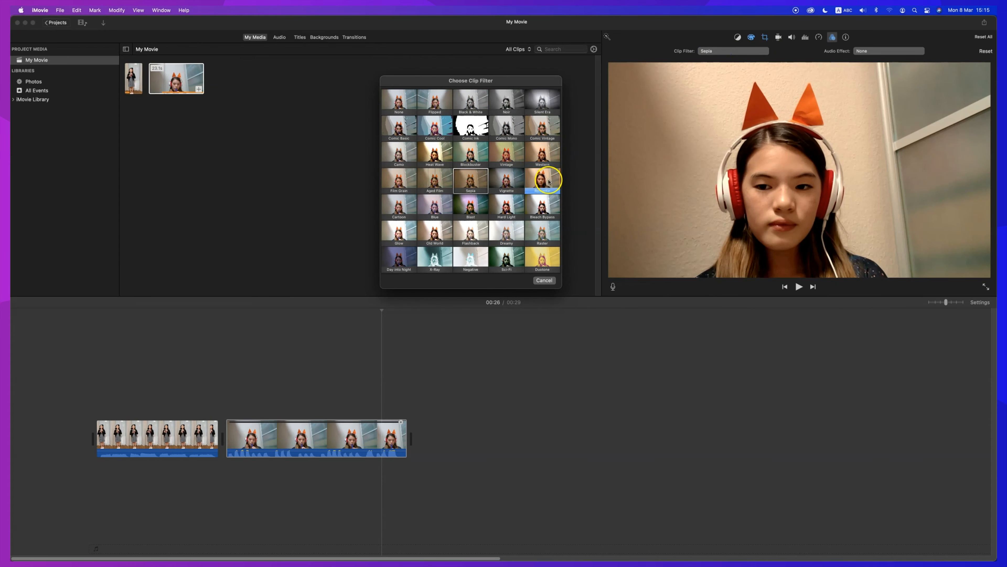
{"action": "left_click", "coordinate": [546, 203]}
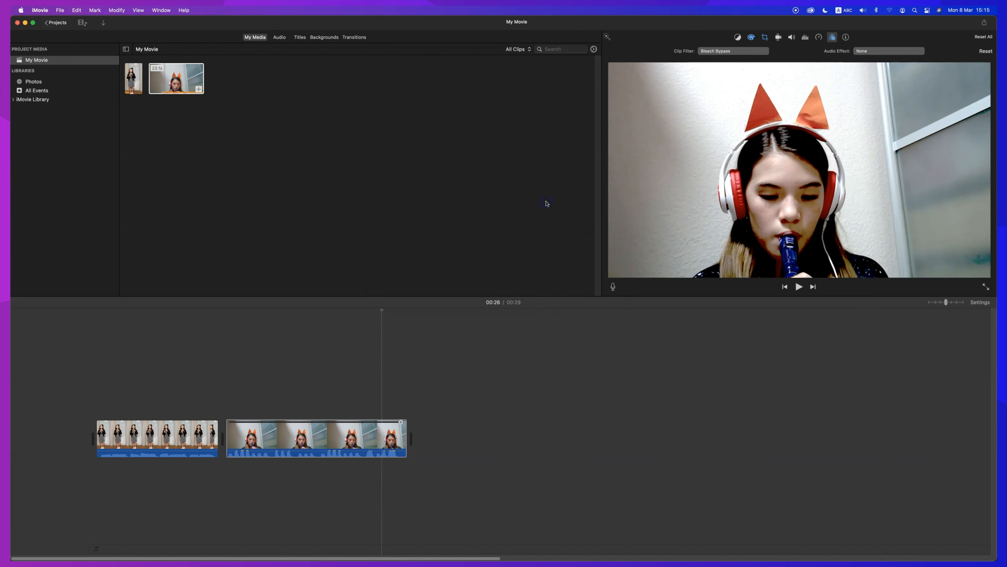
{"action": "left_click", "coordinate": [741, 51]}
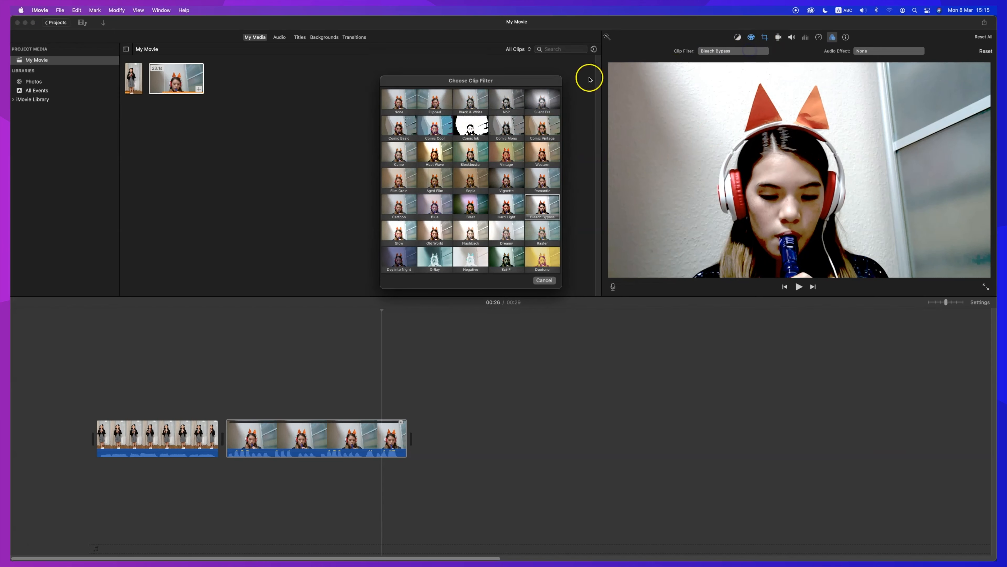
{"action": "left_click", "coordinate": [399, 101]}
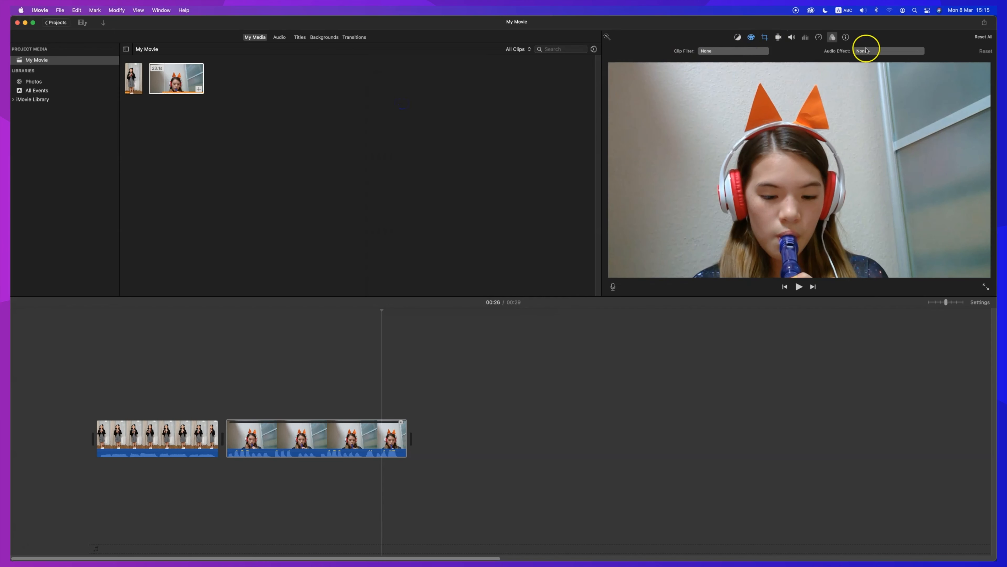
Review the available audio effects without applying one, and examine the second clip's information and color balance options.
{"action": "left_click", "coordinate": [874, 52]}
{"action": "left_click_drag", "start_coordinate": [45, 31], "coordinate": [381, 102]}
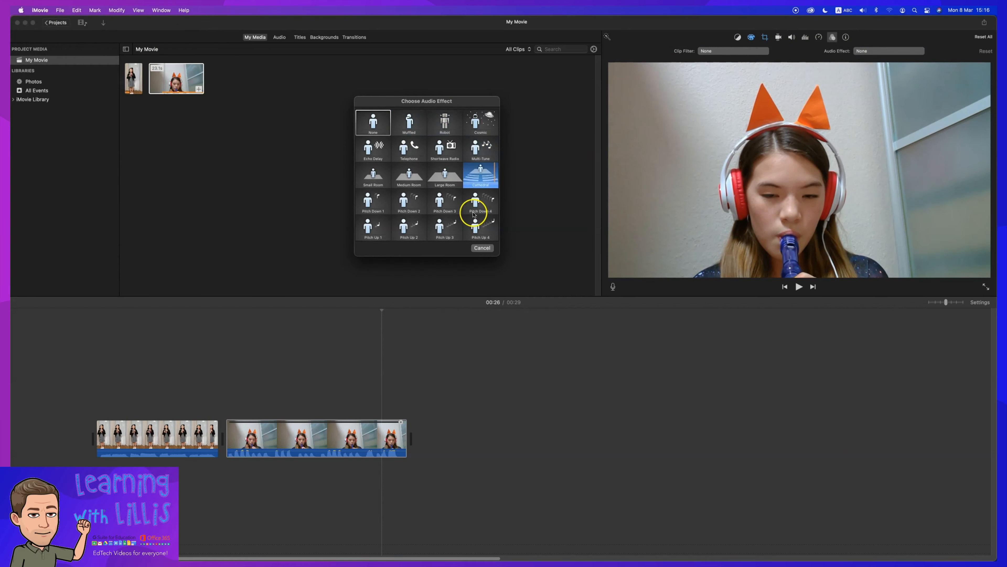
{"action": "left_click", "coordinate": [483, 249]}
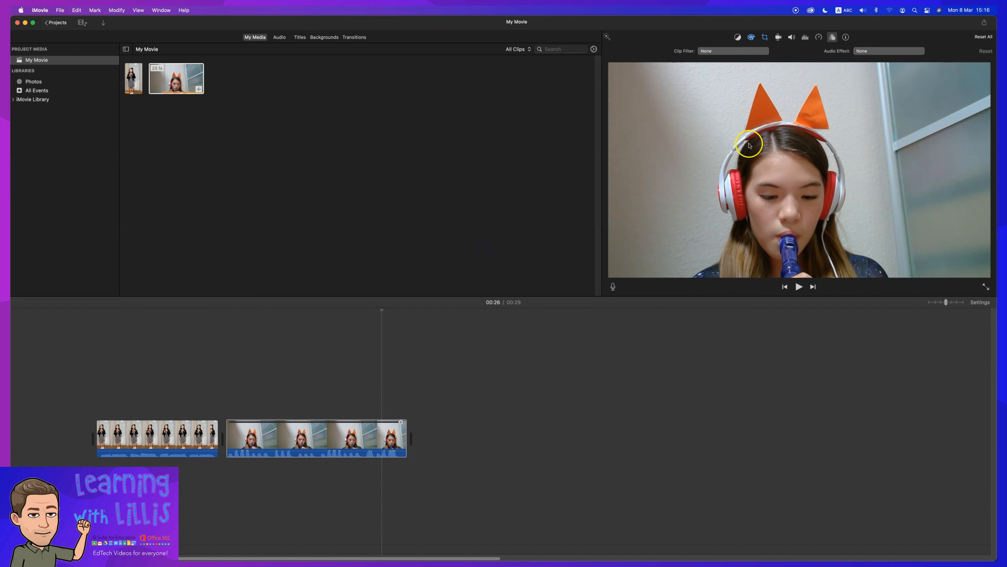
{"action": "left_click", "coordinate": [847, 37]}
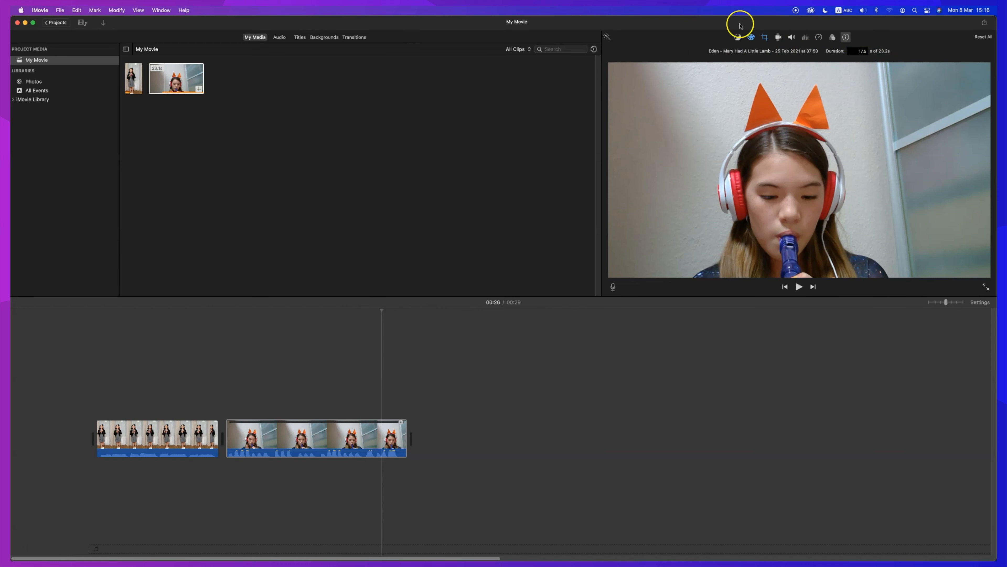
{"action": "left_click", "coordinate": [738, 37]}
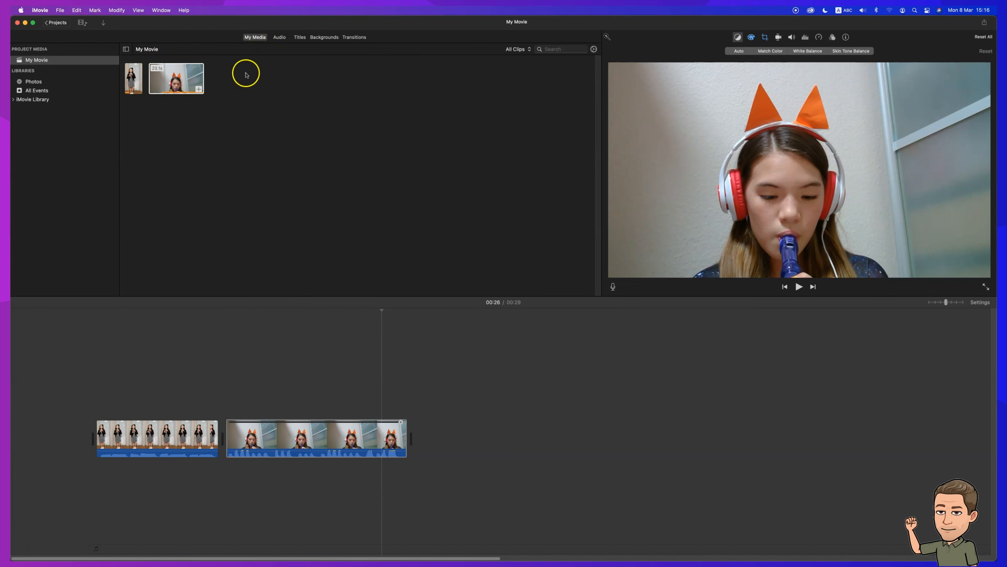
Browse the songs in the music library to see what is available as background audio.
{"action": "left_click", "coordinate": [279, 38]}
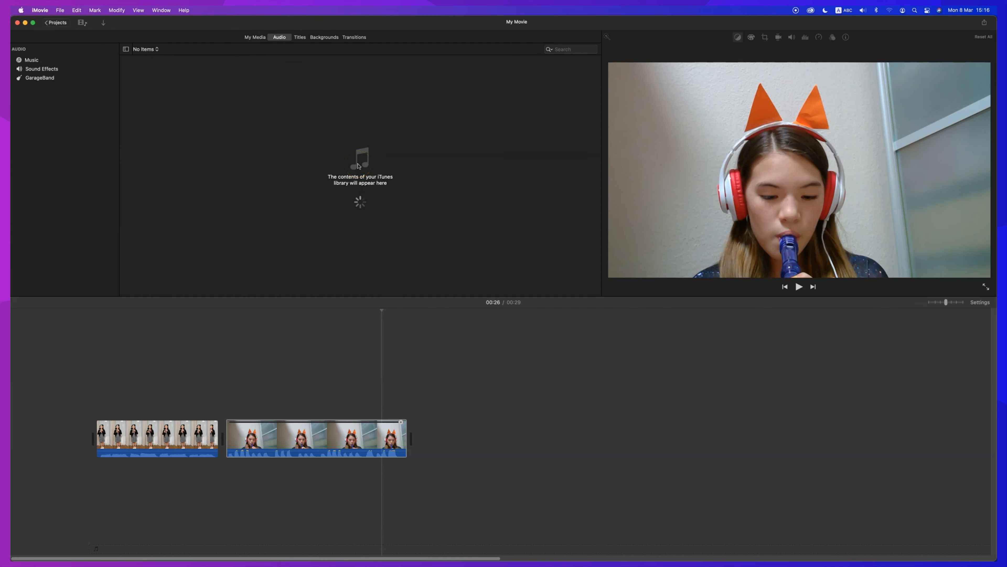
{"action": "left_click", "coordinate": [335, 165]}
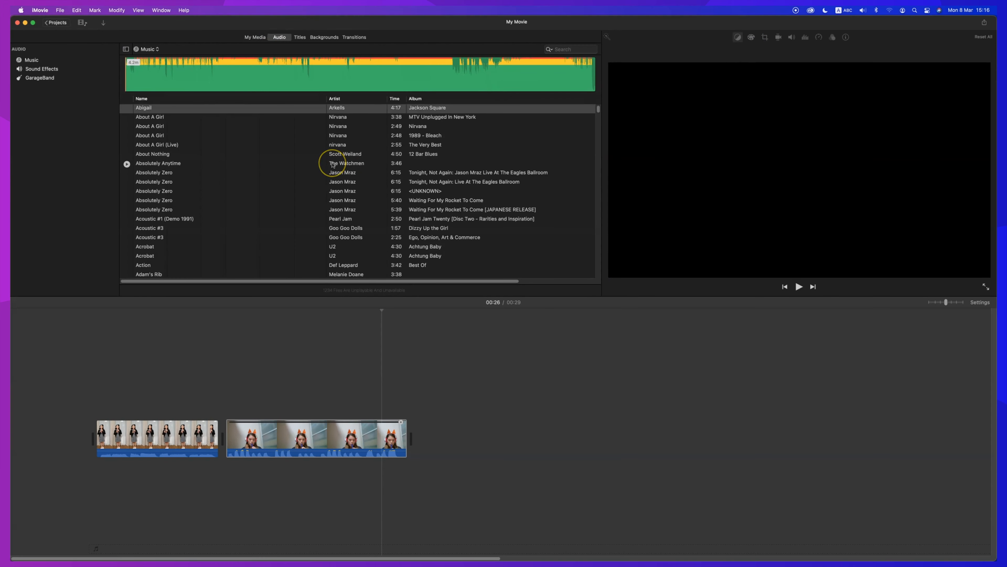
{"action": "scroll", "coordinate": [333, 164], "scroll_direction": "down", "scroll_amount": 15}
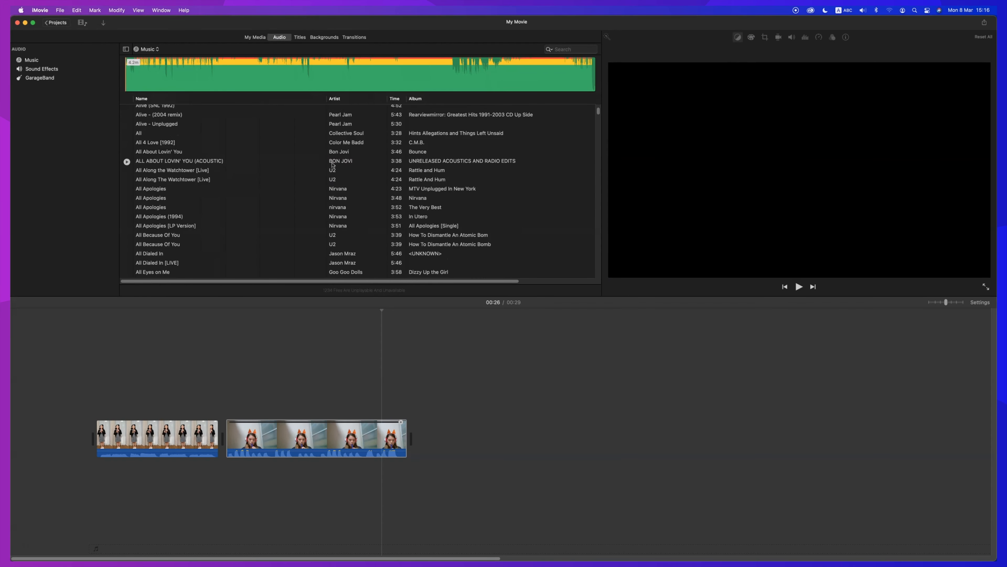
{"action": "scroll", "coordinate": [332, 165], "scroll_direction": "down", "scroll_amount": 5}
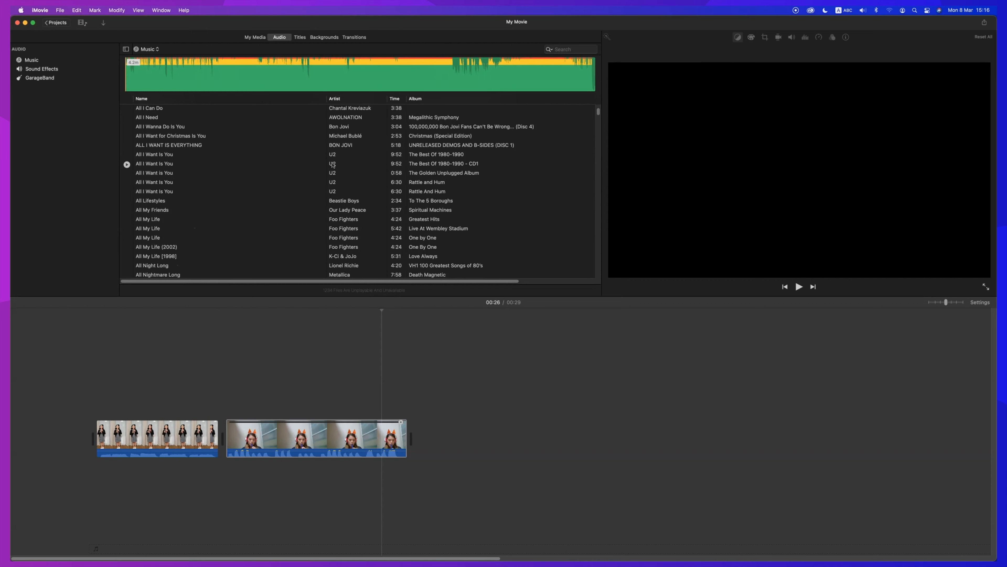
{"action": "scroll", "coordinate": [333, 165], "scroll_direction": "down", "scroll_amount": 3}
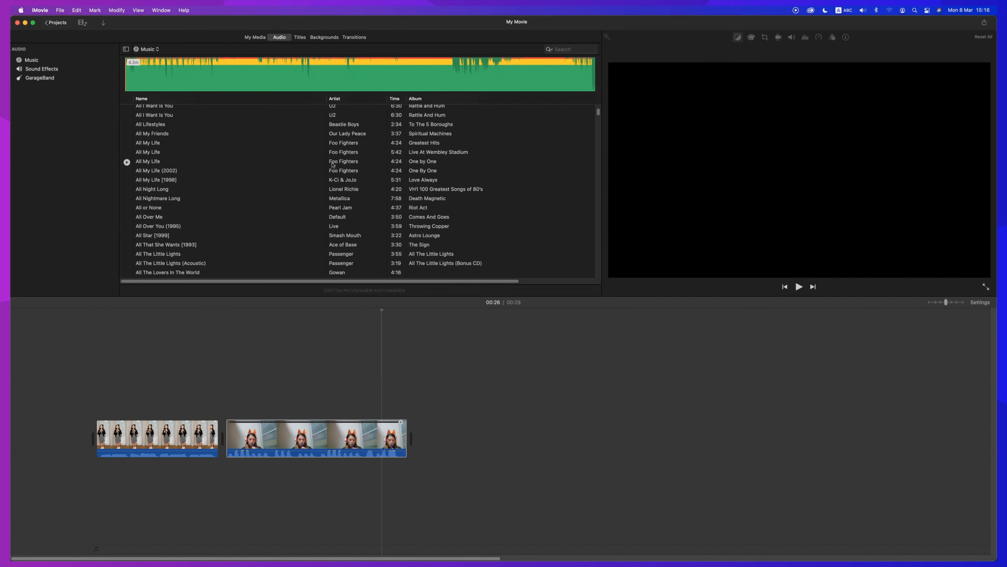
{"action": "scroll", "coordinate": [333, 165], "scroll_direction": "down", "scroll_amount": 8}
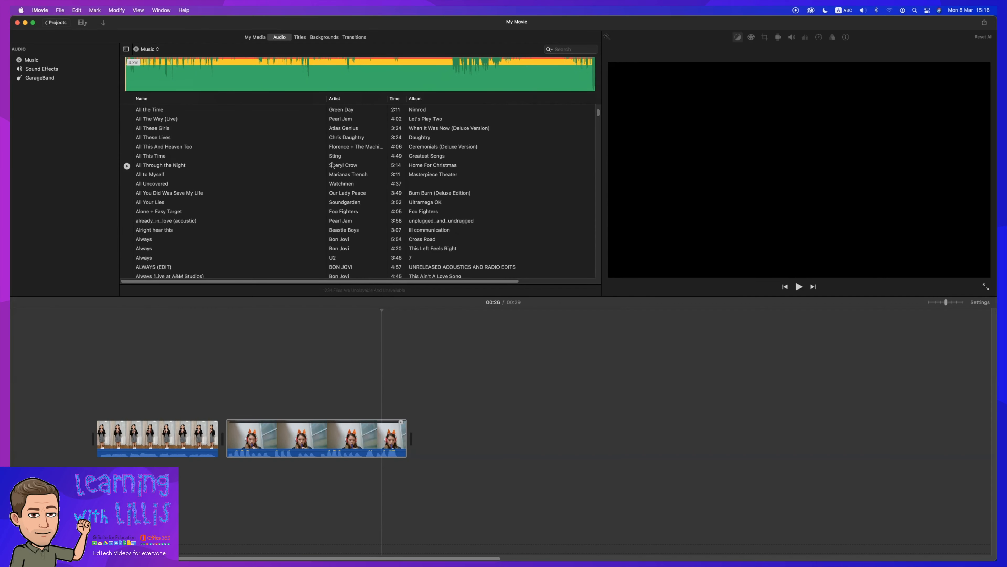
{"action": "scroll", "coordinate": [333, 165], "scroll_direction": "down", "scroll_amount": 2}
{"action": "scroll", "coordinate": [333, 165], "scroll_direction": "down", "scroll_amount": 5}
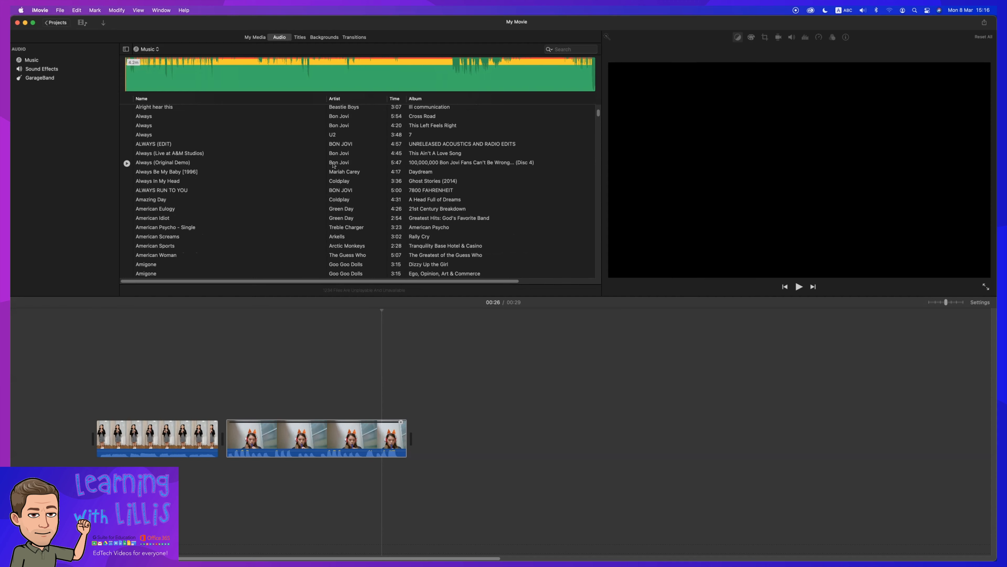
{"action": "scroll", "coordinate": [334, 166], "scroll_direction": "down", "scroll_amount": 3}
{"action": "scroll", "coordinate": [333, 165], "scroll_direction": "down", "scroll_amount": 1}
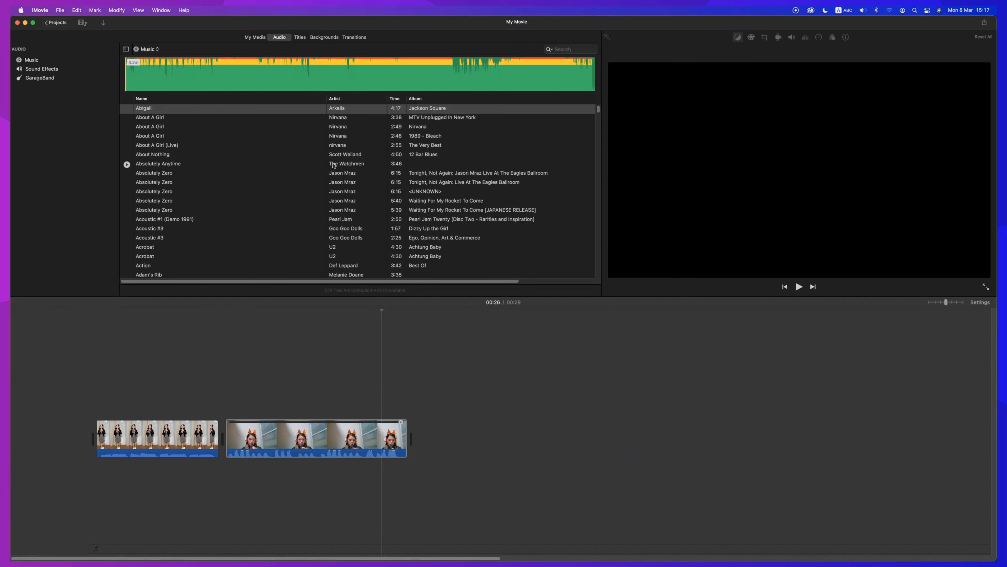
Add an Echo title over the end of the second clip and open its Name text for editing.
{"action": "left_click", "coordinate": [300, 37]}
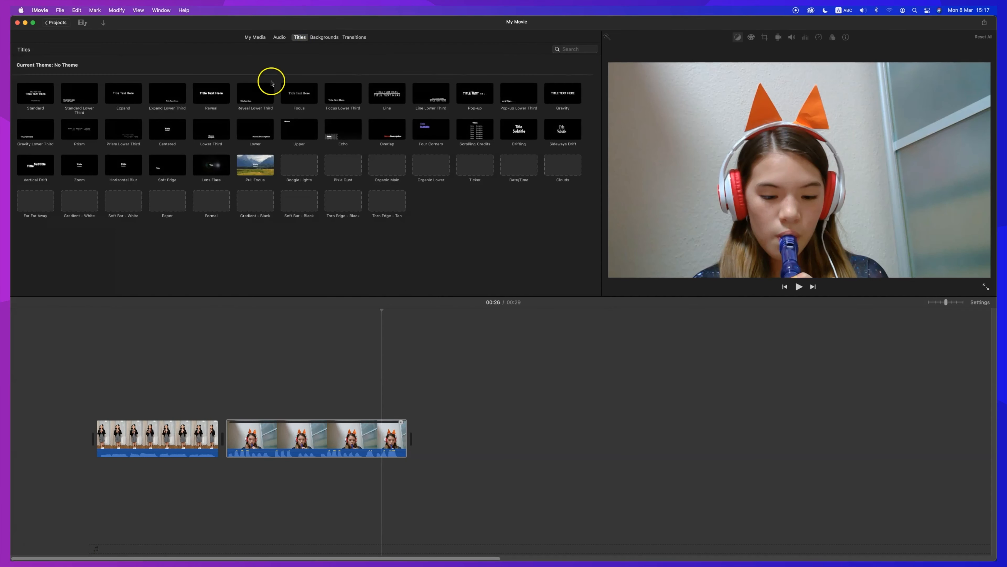
{"action": "left_click", "coordinate": [79, 101]}
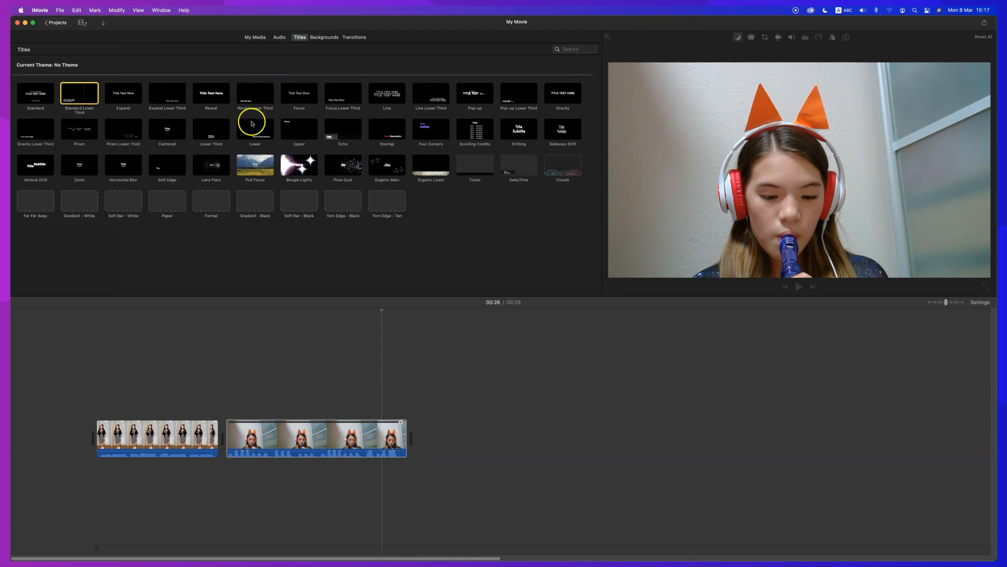
{"action": "double_click", "coordinate": [336, 130]}
{"action": "left_click", "coordinate": [713, 246]}
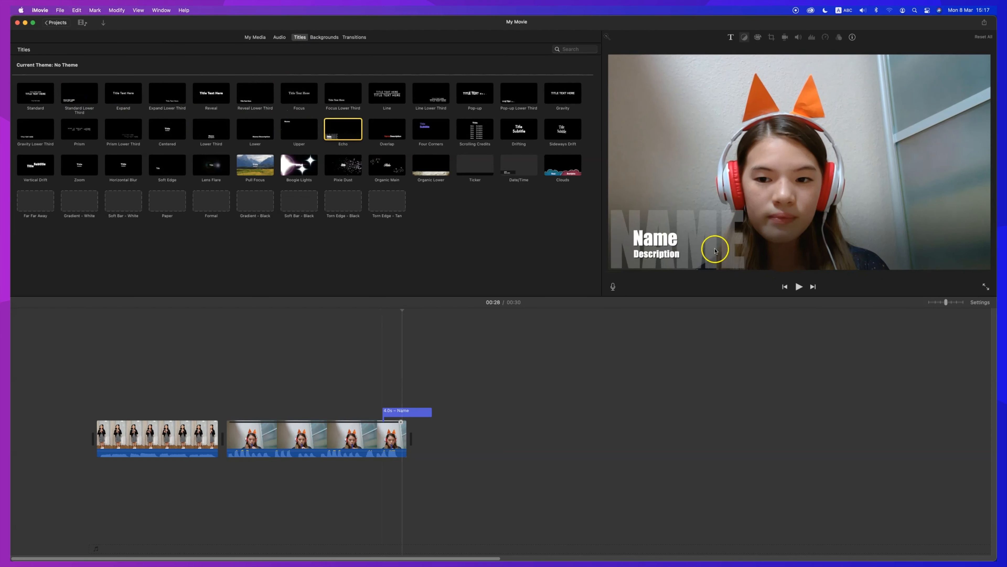
{"action": "left_click", "coordinate": [667, 242]}
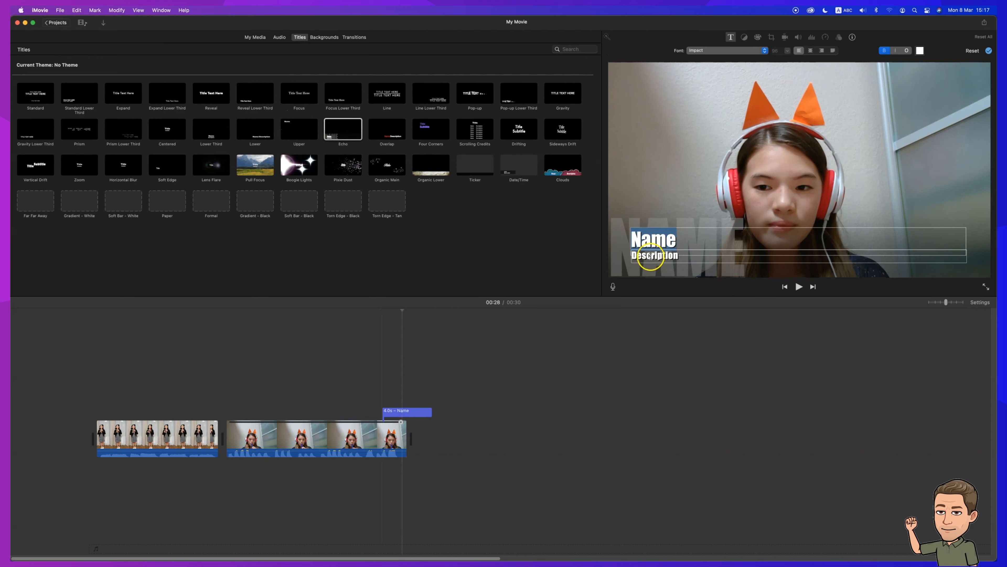
Add a Scrolling Credits title at the playhead near the end of the second clip, and view the available maps and backgrounds.
{"action": "left_click", "coordinate": [394, 132]}
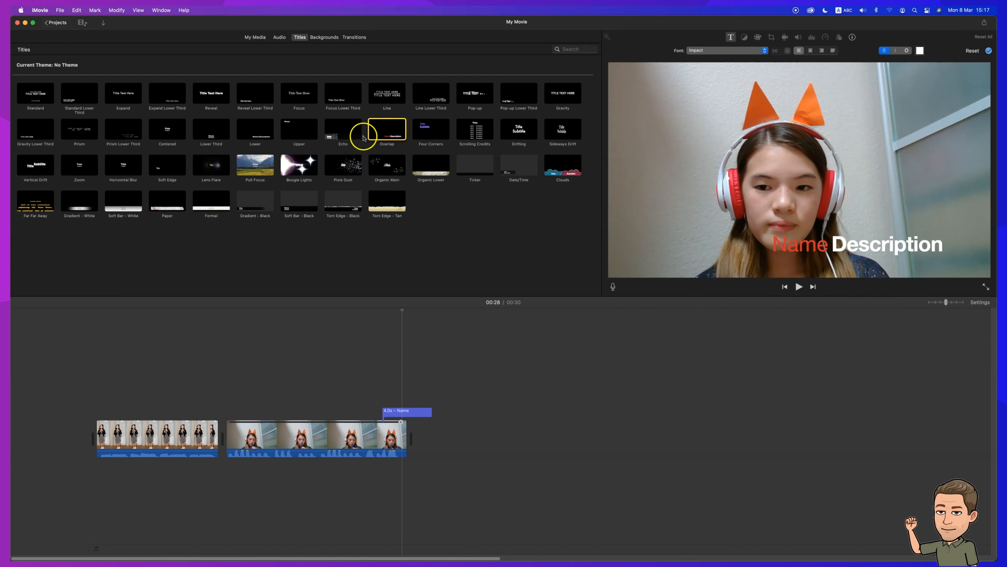
{"action": "double_click", "coordinate": [479, 132]}
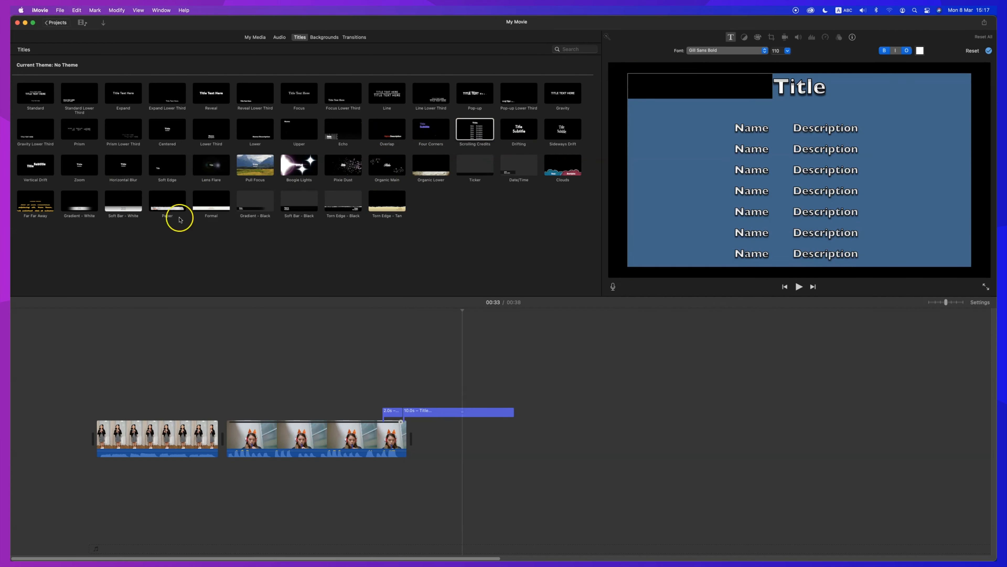
{"action": "left_click", "coordinate": [324, 39]}
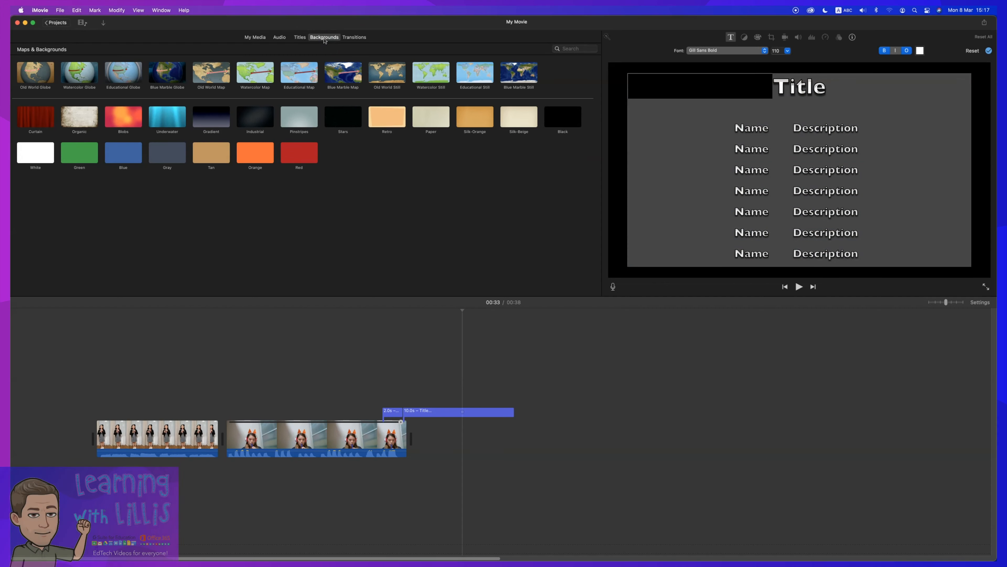
Insert a Cube transition between the first and second clips.
{"action": "left_click", "coordinate": [347, 41]}
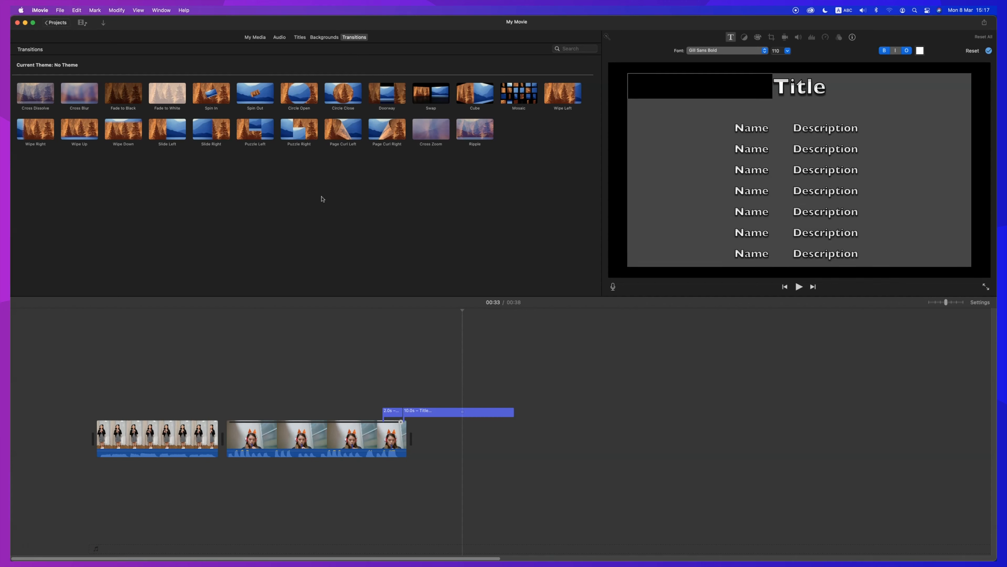
{"action": "left_click", "coordinate": [469, 102]}
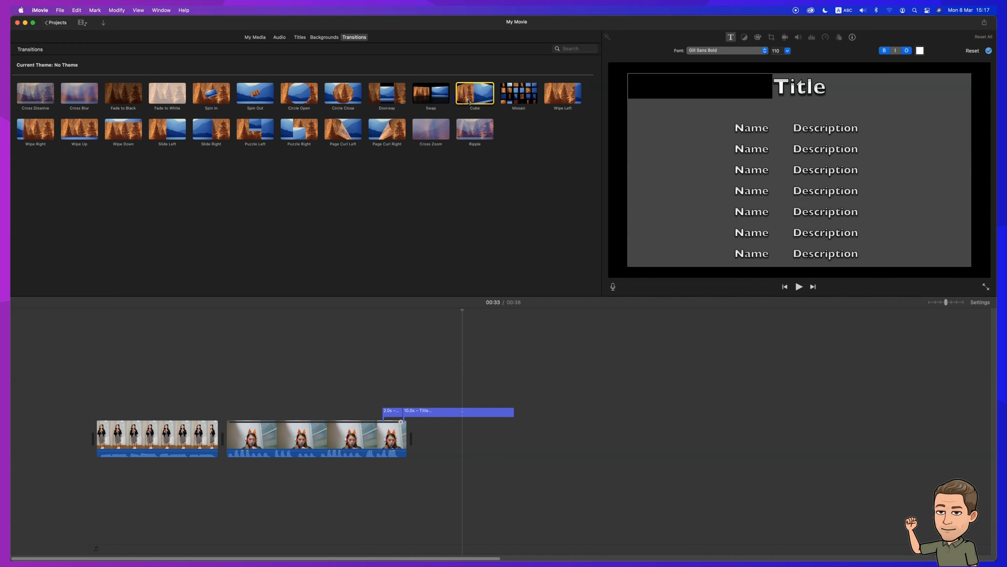
{"action": "left_click", "coordinate": [472, 102]}
{"action": "left_click_drag", "start_coordinate": [472, 102], "coordinate": [218, 416]}
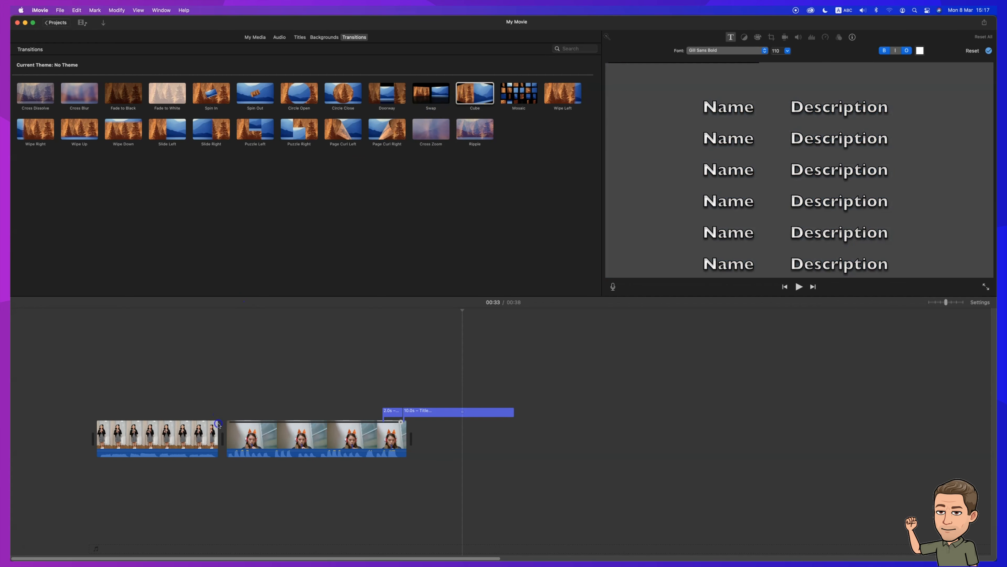
{"action": "left_click_drag", "start_coordinate": [465, 102], "coordinate": [220, 436]}
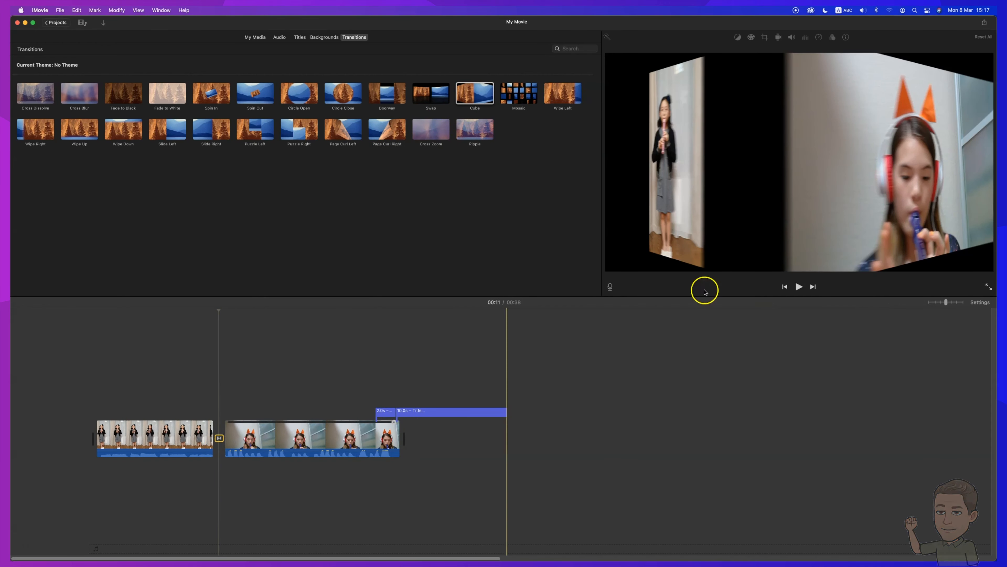
Play the movie from just before the Cube transition into the second clip, and stop playback.
{"action": "left_click", "coordinate": [202, 359]}
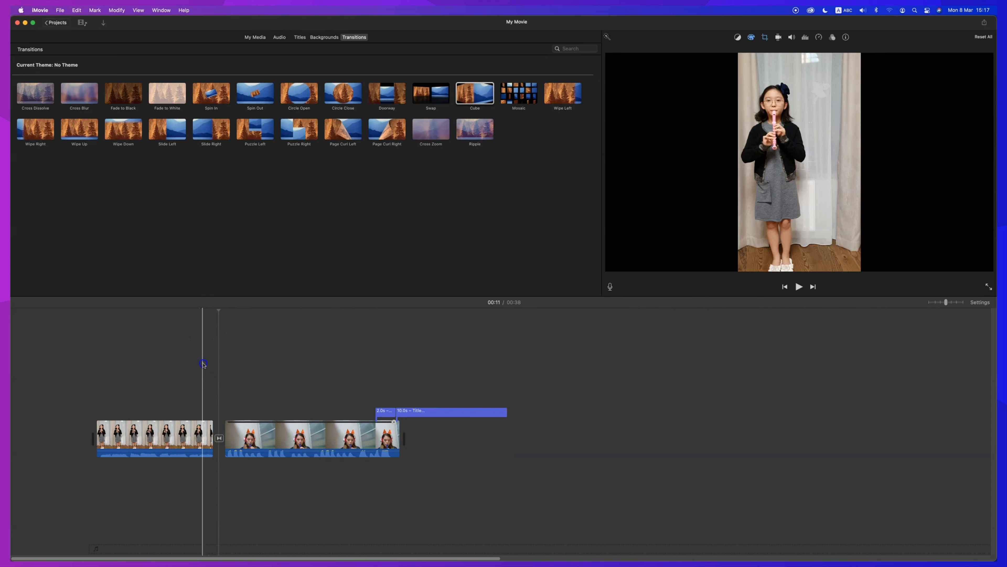
{"action": "left_click", "coordinate": [799, 288]}
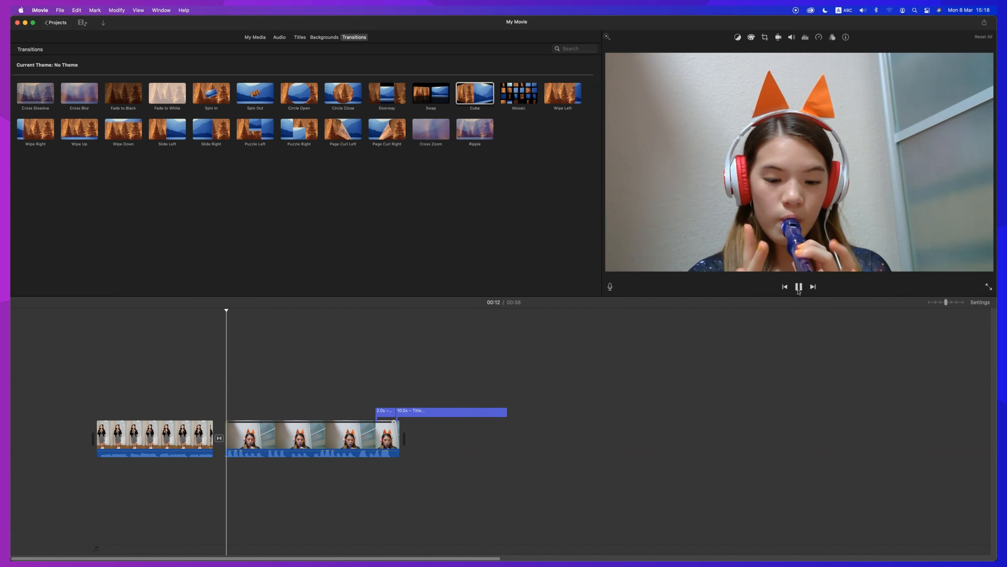
{"action": "left_click", "coordinate": [799, 287]}
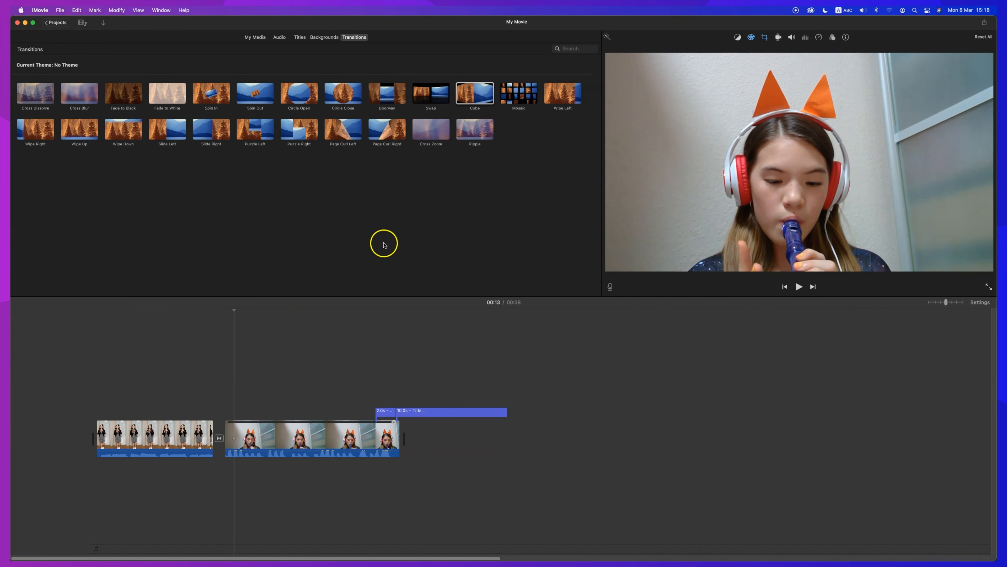
Add the MTV Unplugged In New York version of All Apologies beneath the clips, starting at the beginning of the movie.
{"action": "left_click", "coordinate": [282, 38]}
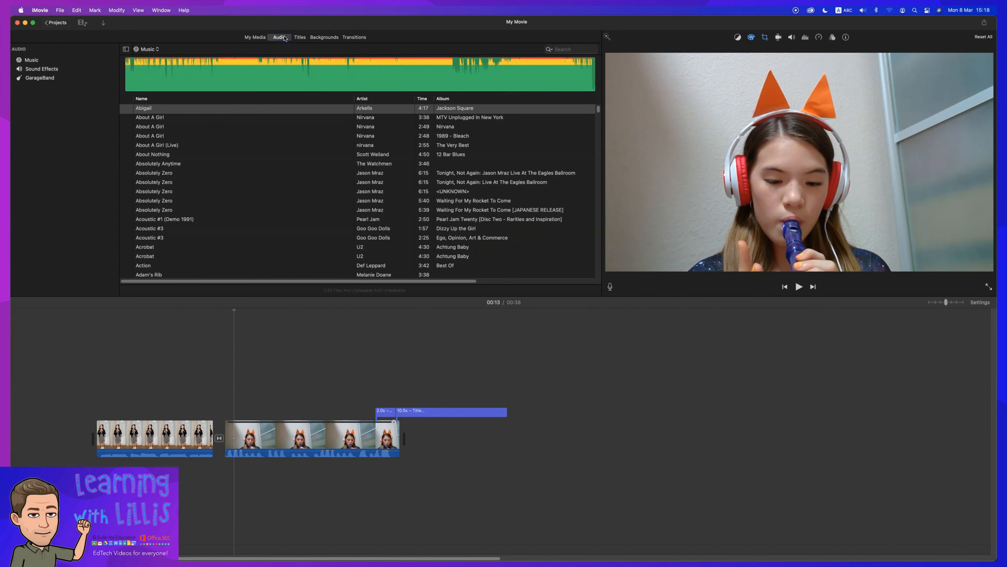
{"action": "scroll", "coordinate": [343, 225], "scroll_direction": "down", "scroll_amount": 10}
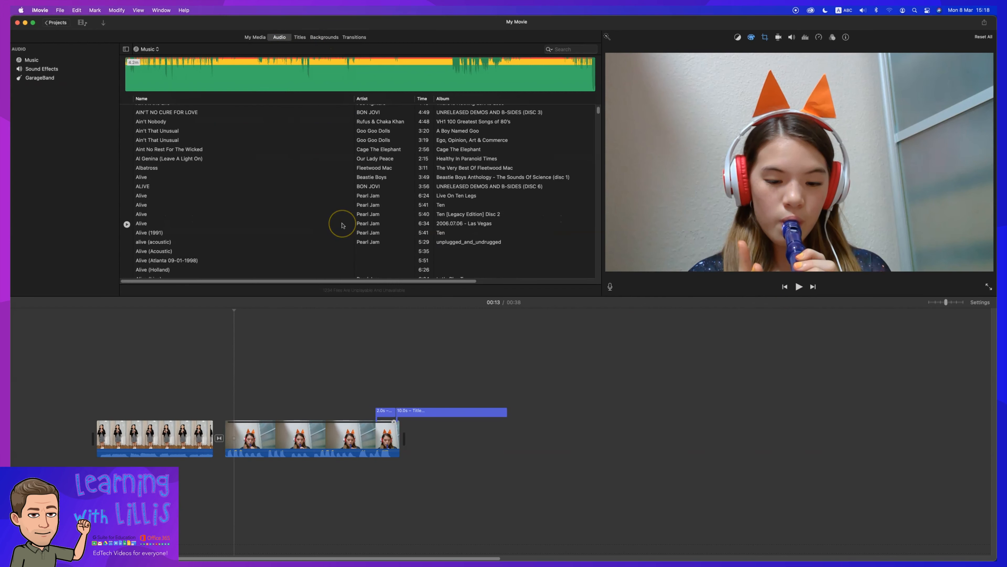
{"action": "scroll", "coordinate": [343, 225], "scroll_direction": "down", "scroll_amount": 5}
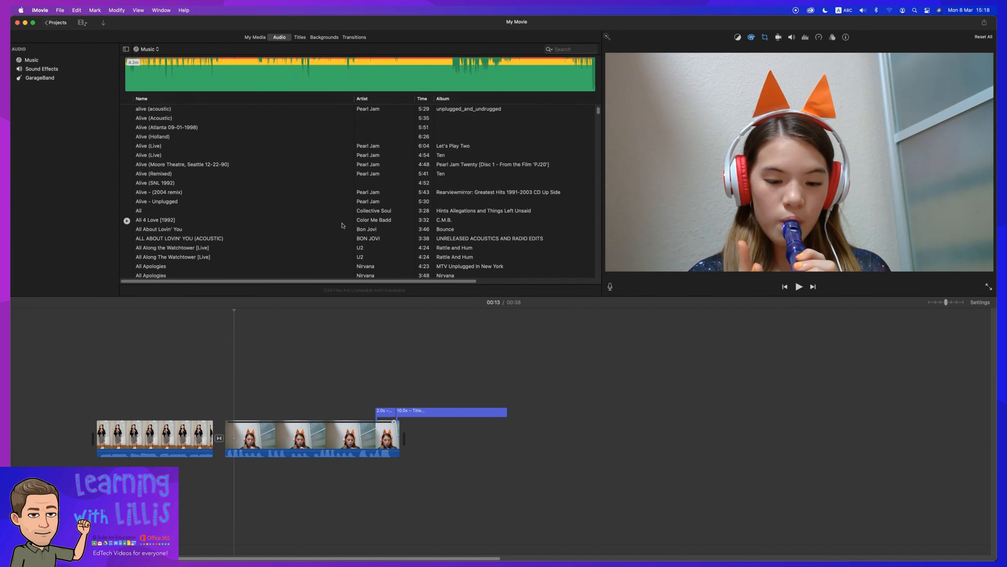
{"action": "scroll", "coordinate": [342, 225], "scroll_direction": "down", "scroll_amount": 4}
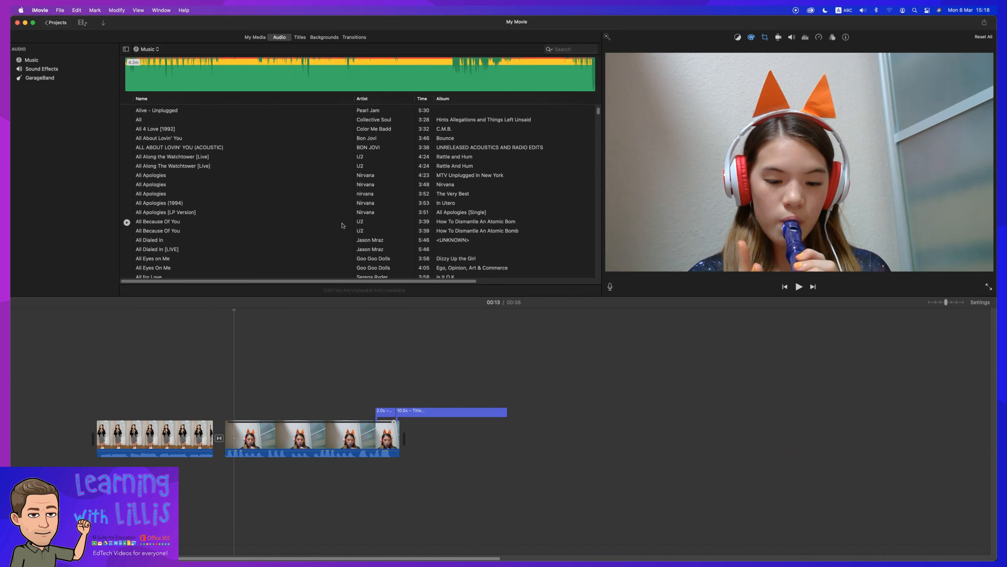
{"action": "scroll", "coordinate": [343, 226], "scroll_direction": "down", "scroll_amount": 1}
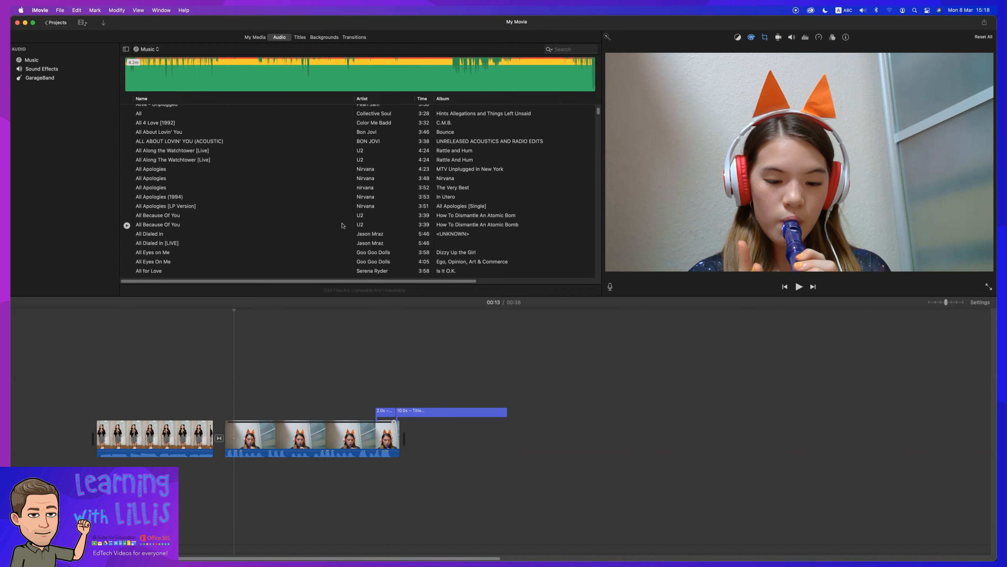
{"action": "left_click", "coordinate": [180, 172]}
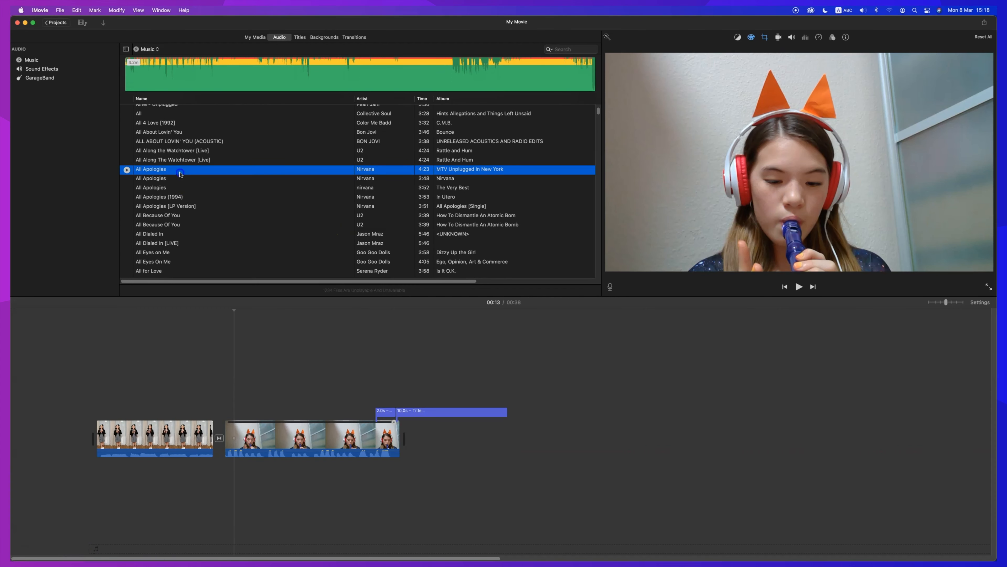
{"action": "key", "text": "space"}
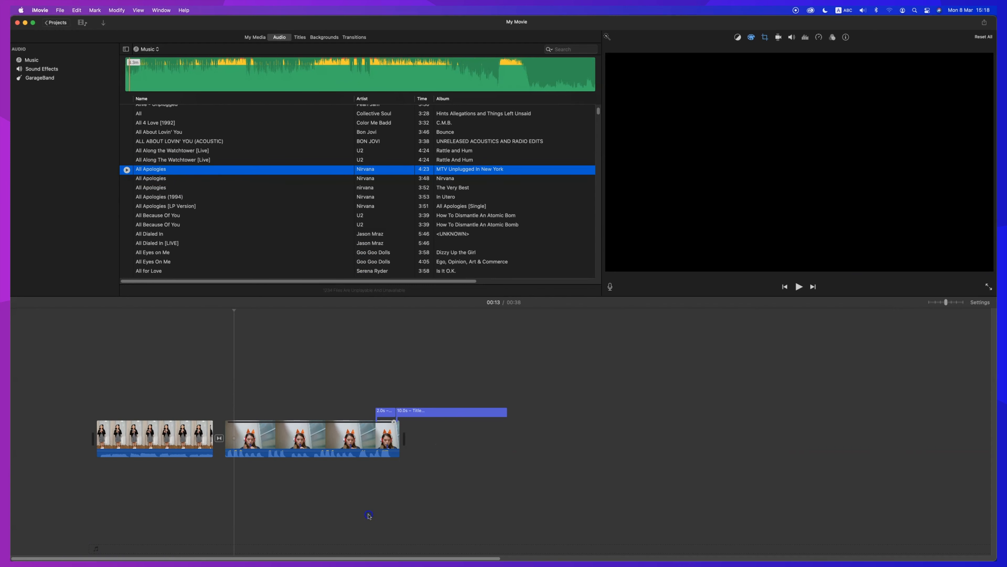
{"action": "left_click_drag", "start_coordinate": [145, 174], "coordinate": [97, 476]}
Play the movie from near its start, lower the volume of the All Apologies track during playback, and stop.
{"action": "left_click", "coordinate": [120, 311]}
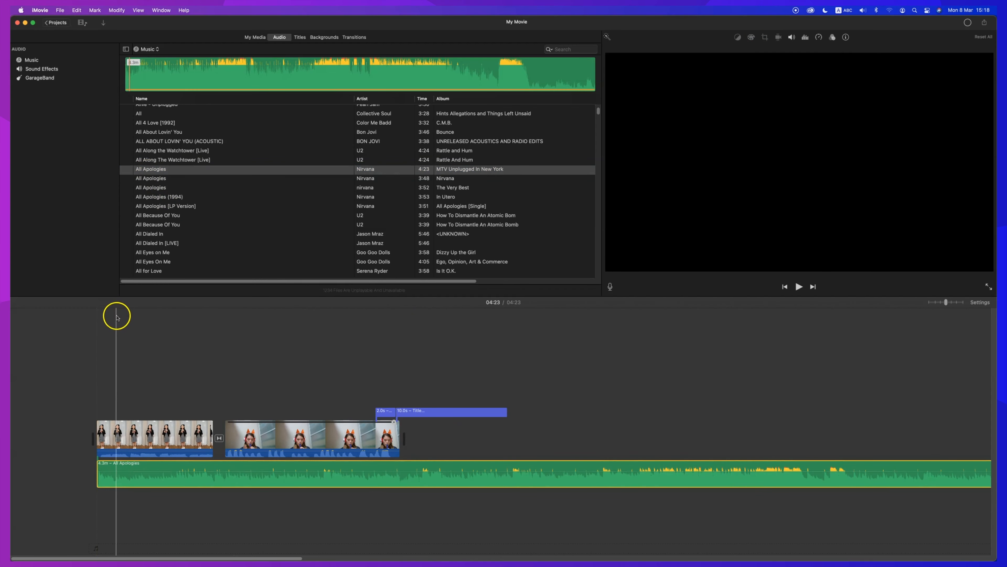
{"action": "left_click", "coordinate": [123, 352]}
{"action": "left_click", "coordinate": [800, 286]}
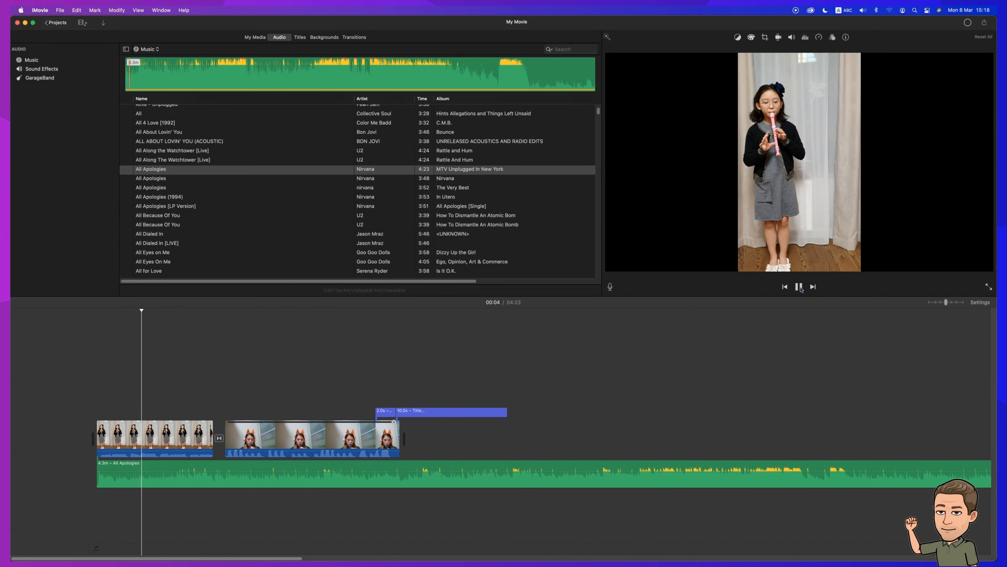
{"action": "left_click_drag", "start_coordinate": [246, 475], "coordinate": [245, 479]}
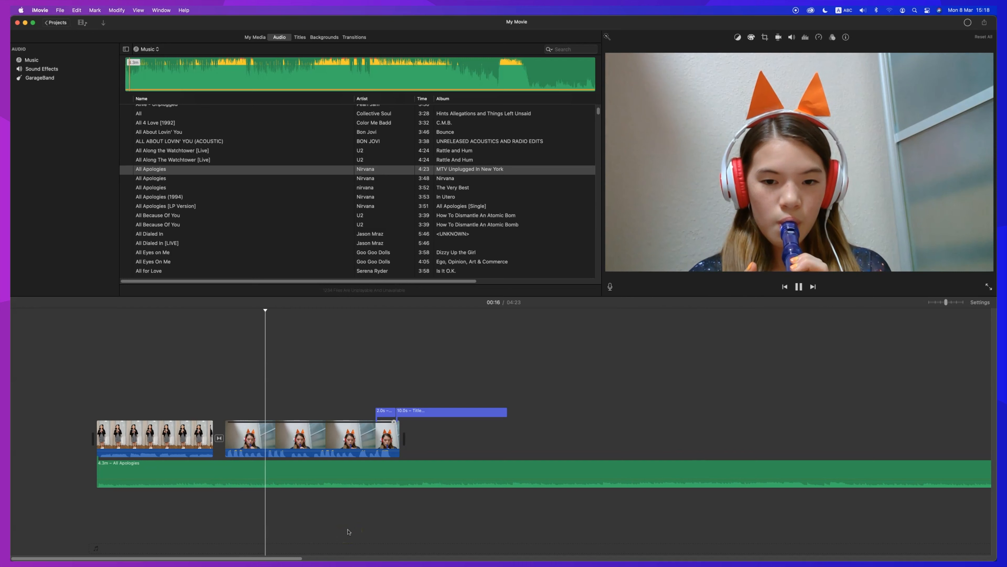
{"action": "mouse_move", "coordinate": [348, 530]}
{"action": "left_mouse_down"}
{"action": "mouse_move", "coordinate": [312, 497]}
{"action": "mouse_move", "coordinate": [269, 491]}
{"action": "left_mouse_up"}
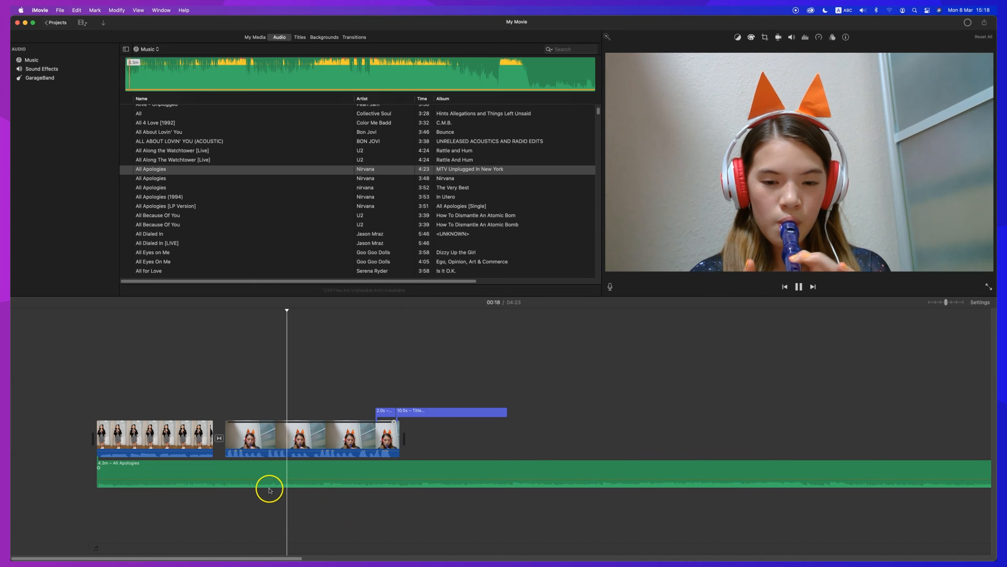
{"action": "left_click", "coordinate": [799, 287]}
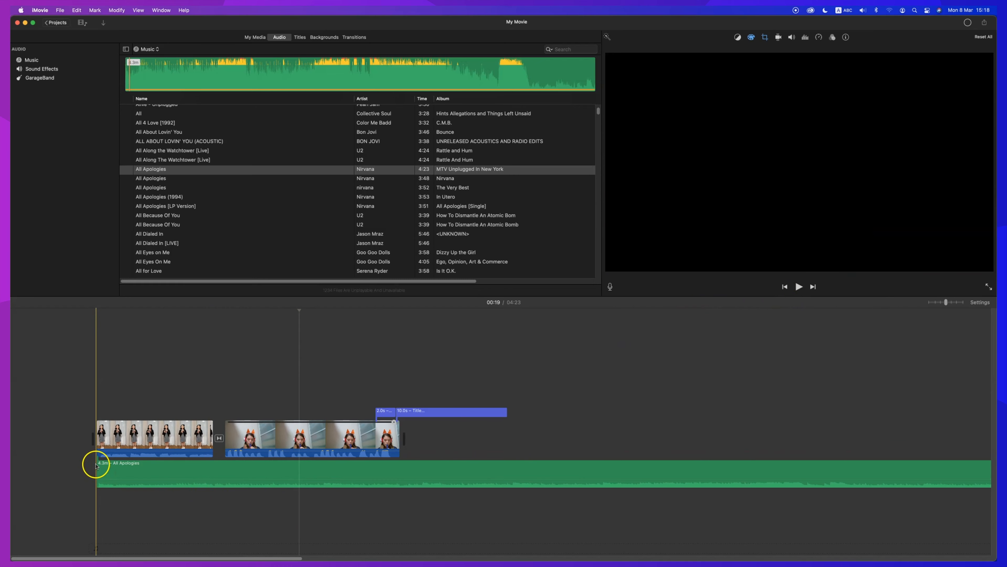
Try to extend the starting edge of the All Apologies track to an earlier point.
{"action": "left_click_drag", "start_coordinate": [98, 464], "coordinate": [58, 460]}
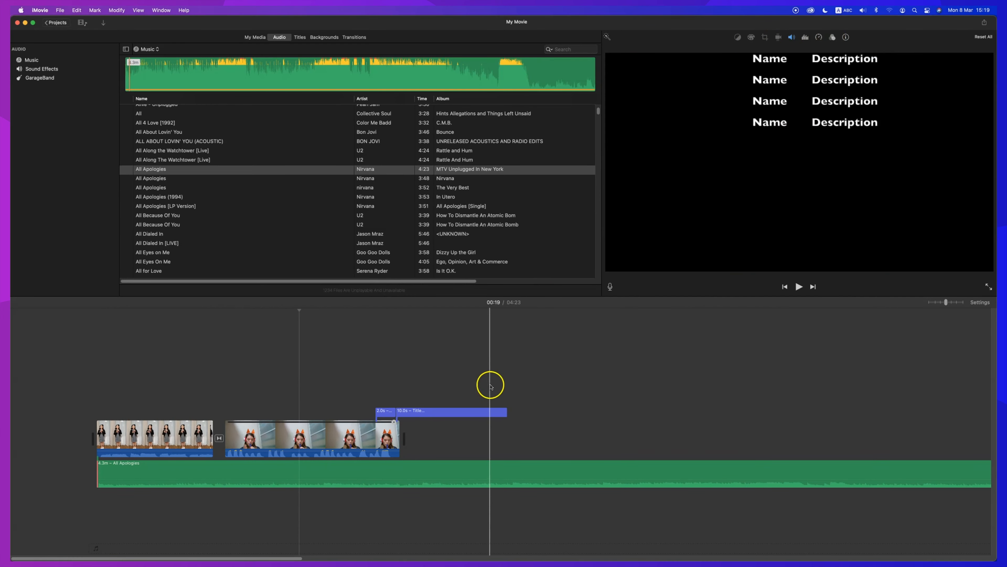
Record a voiceover of about 15 seconds from the start of the movie, allowing microphone access.
{"action": "left_click", "coordinate": [104, 305]}
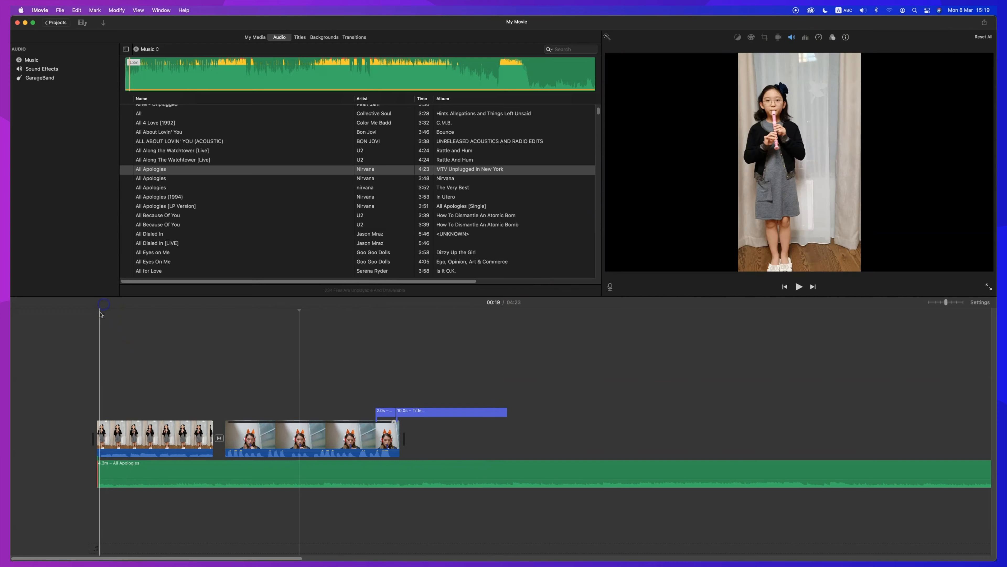
{"action": "left_click", "coordinate": [100, 314]}
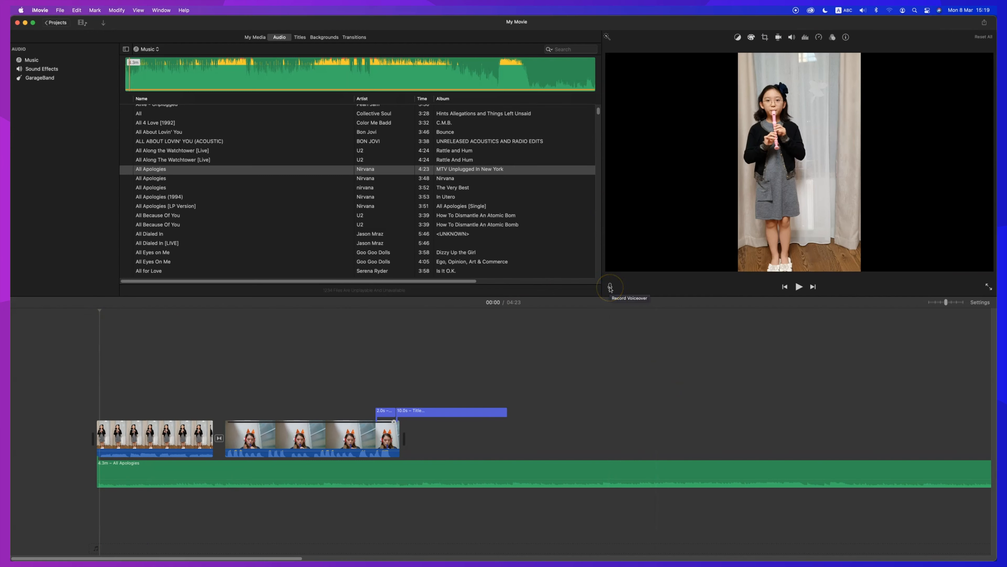
{"action": "left_click", "coordinate": [610, 287]}
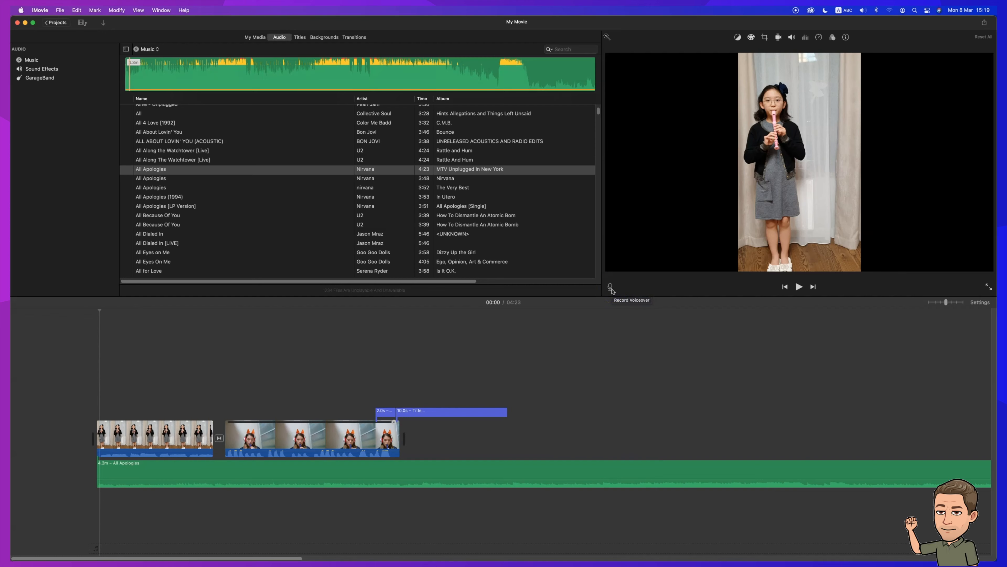
{"action": "left_click", "coordinate": [610, 286]}
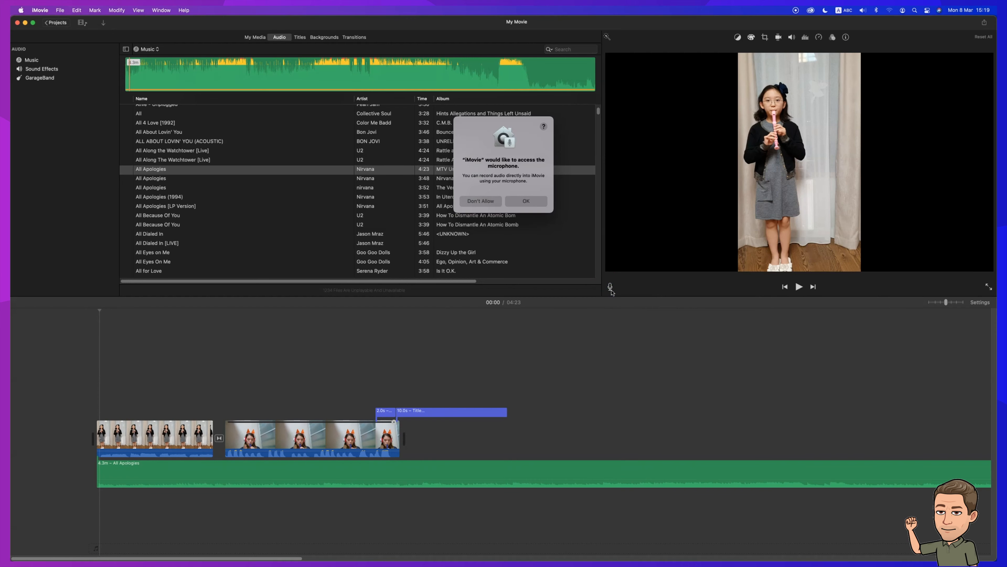
{"action": "left_click", "coordinate": [513, 201]}
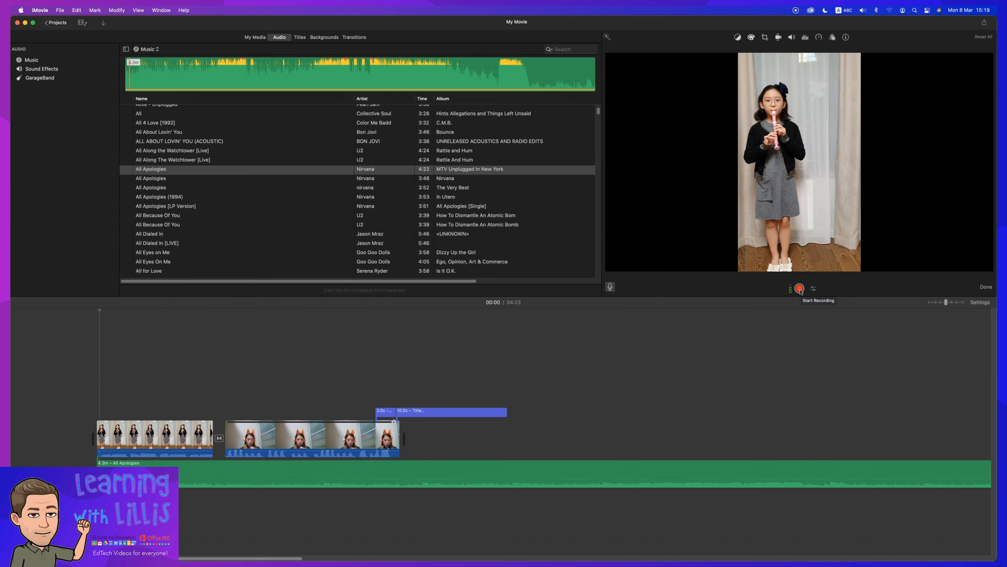
{"action": "left_click", "coordinate": [800, 289]}
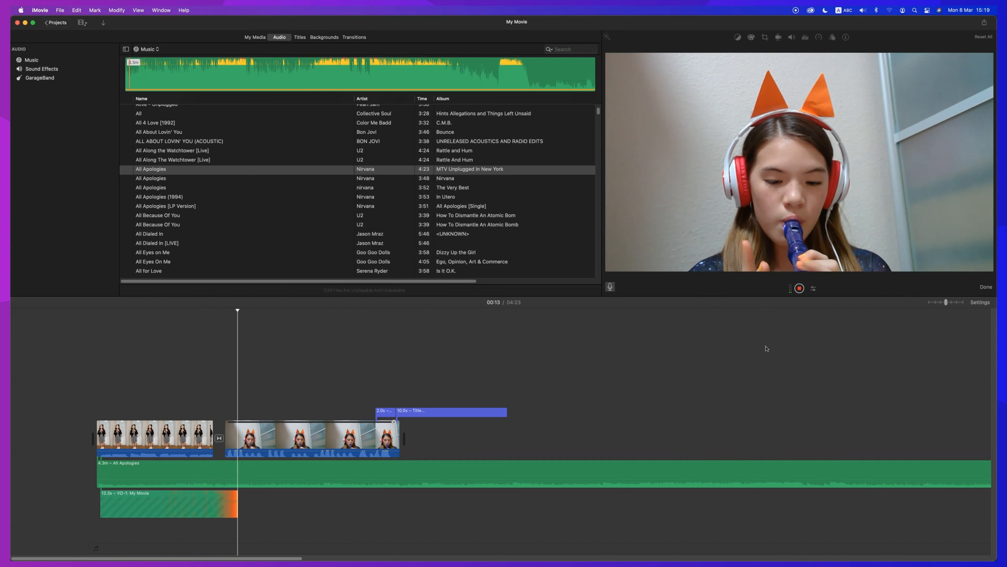
{"action": "left_click", "coordinate": [799, 289]}
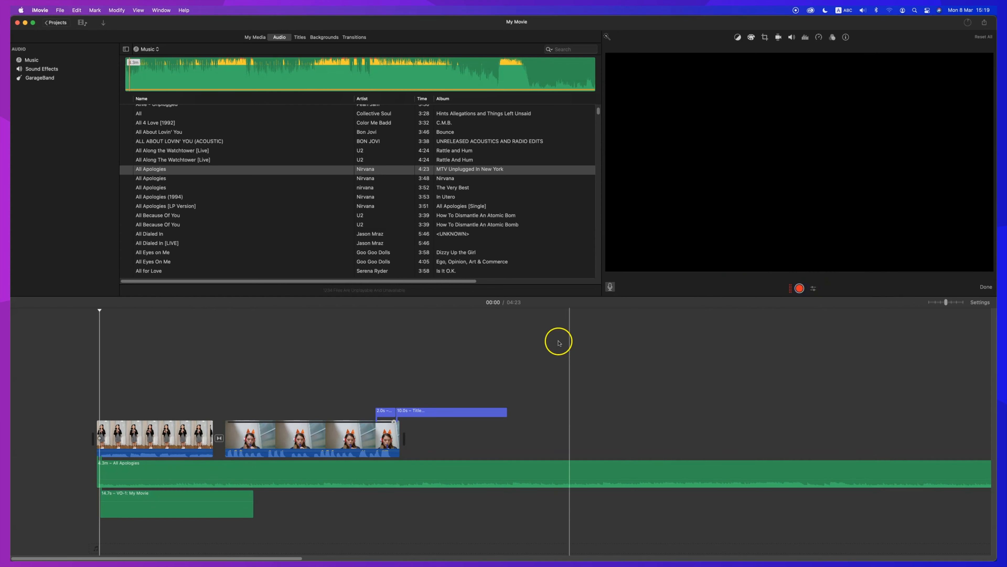
Play the first seconds of the movie from its start to check the recorded voiceover, and stop playback.
{"action": "left_click", "coordinate": [97, 310]}
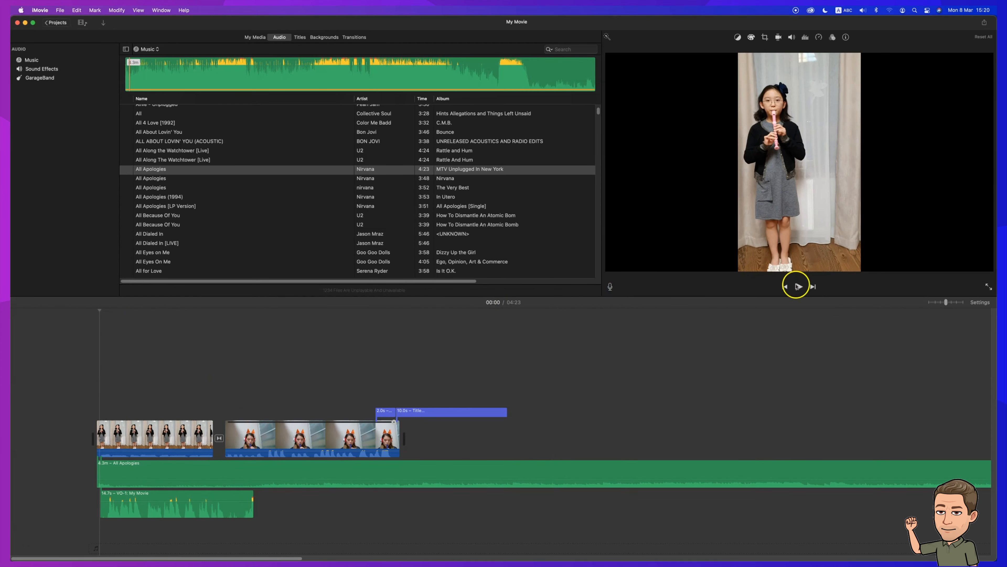
{"action": "left_click", "coordinate": [798, 286]}
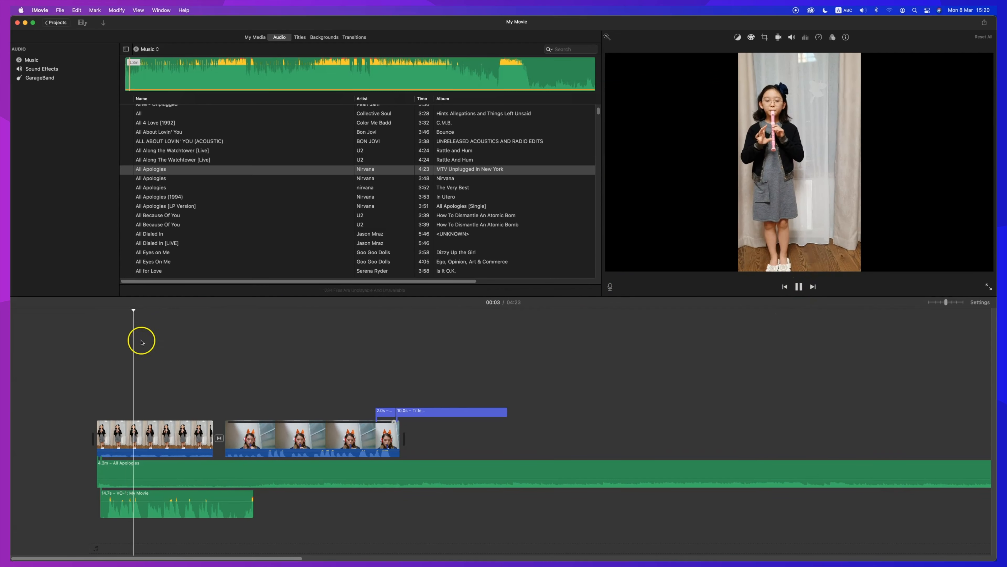
{"action": "left_click", "coordinate": [798, 287]}
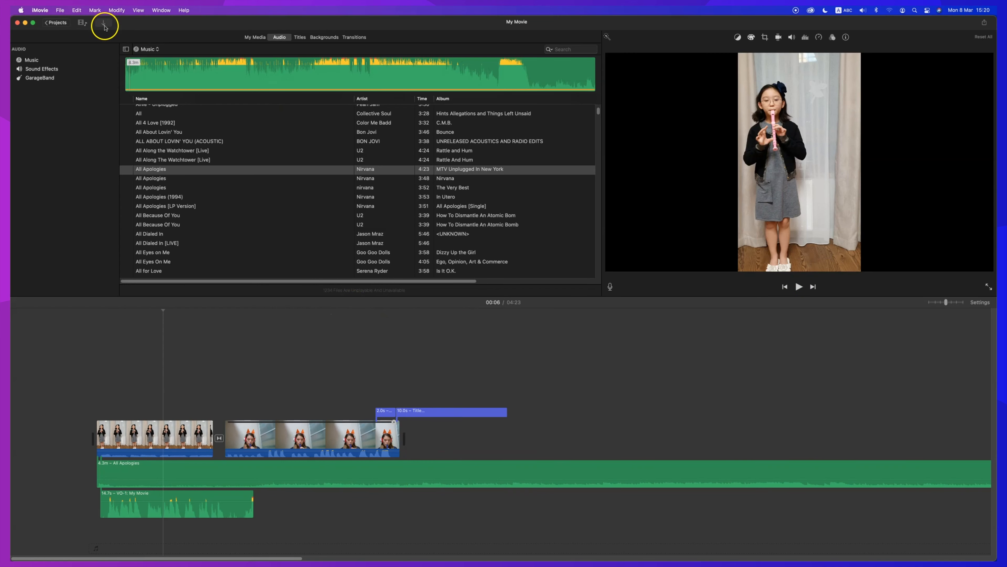
Examine the movie's sharing choices and its file export settings, including title and resolution, and leave without exporting.
{"action": "left_click", "coordinate": [985, 23]}
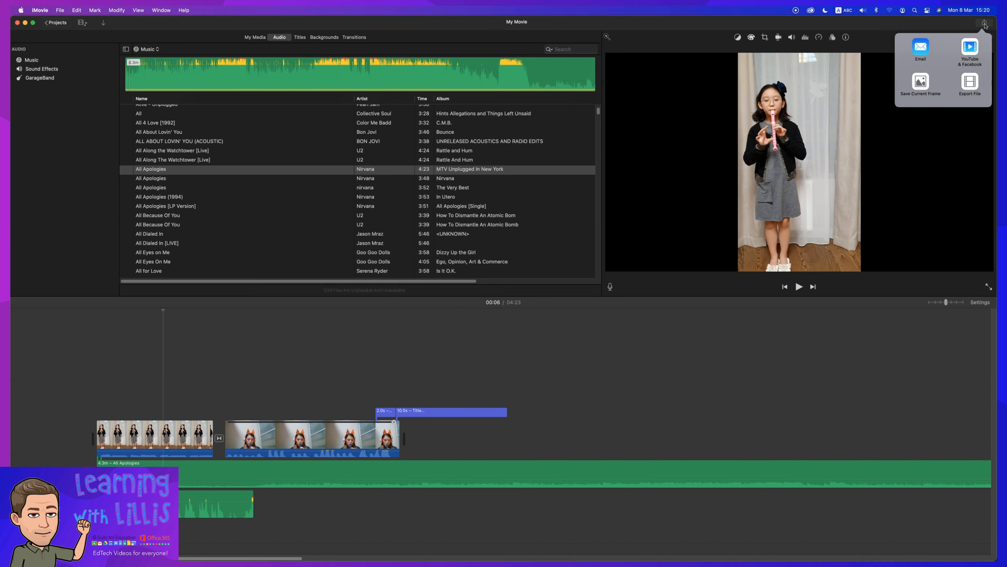
{"action": "left_click", "coordinate": [972, 48]}
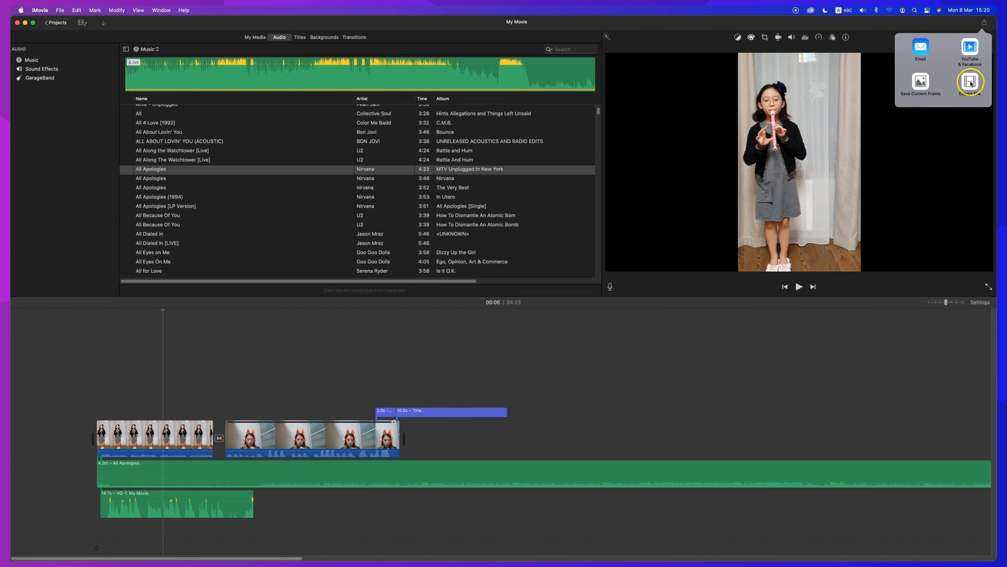
{"action": "left_click", "coordinate": [971, 83]}
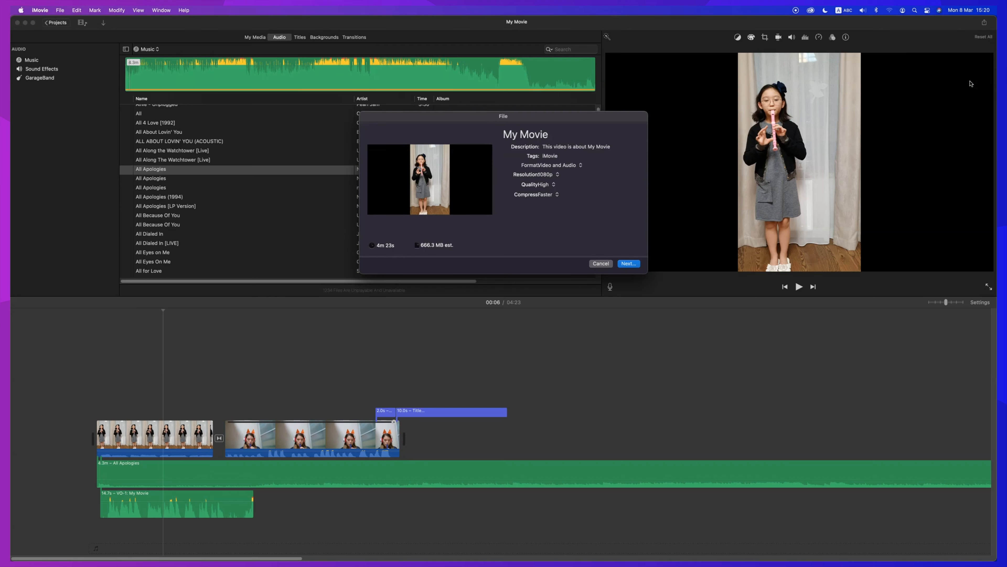
{"action": "left_click", "coordinate": [548, 156]}
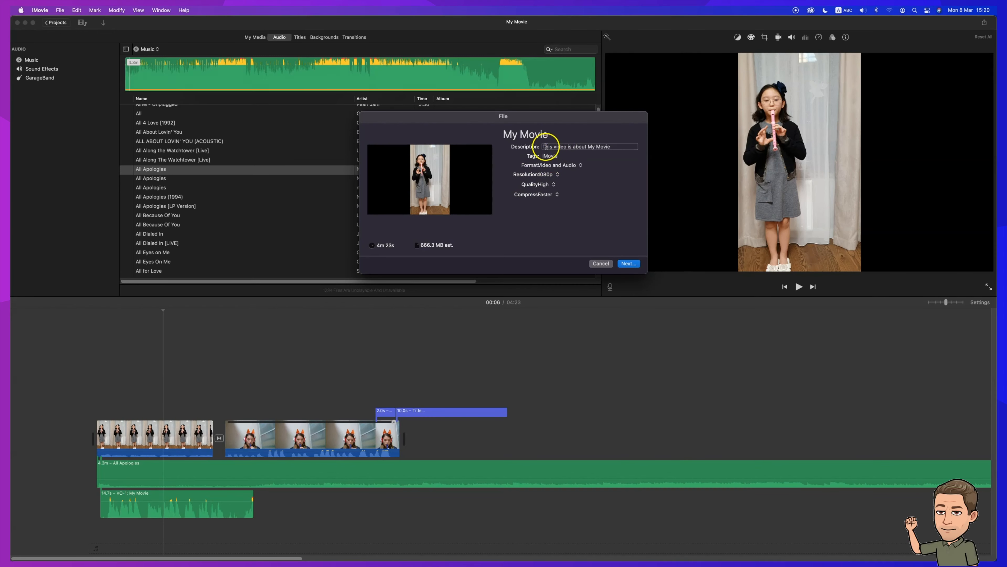
{"action": "left_click", "coordinate": [517, 134]}
{"action": "left_click", "coordinate": [558, 134]}
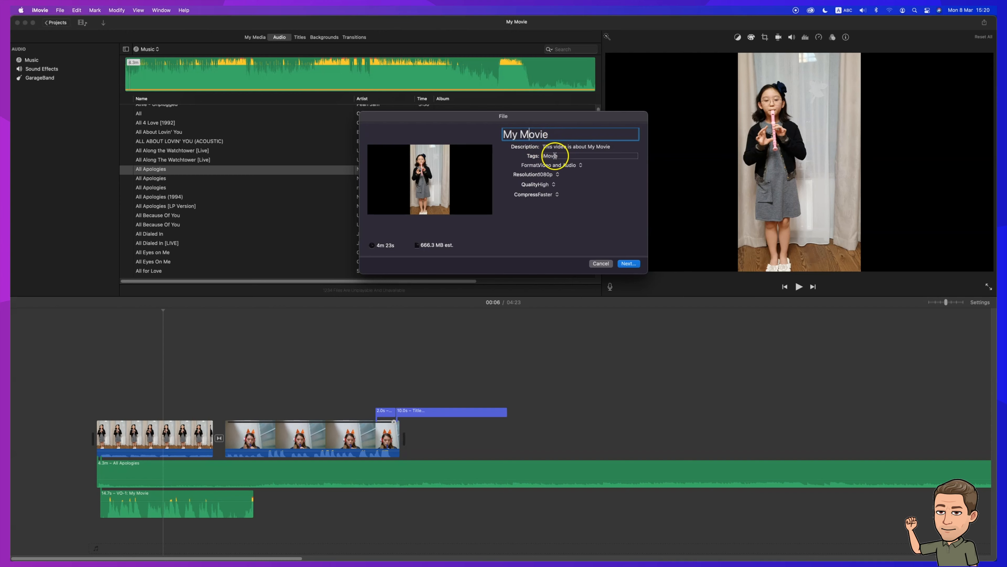
{"action": "left_click", "coordinate": [557, 175]}
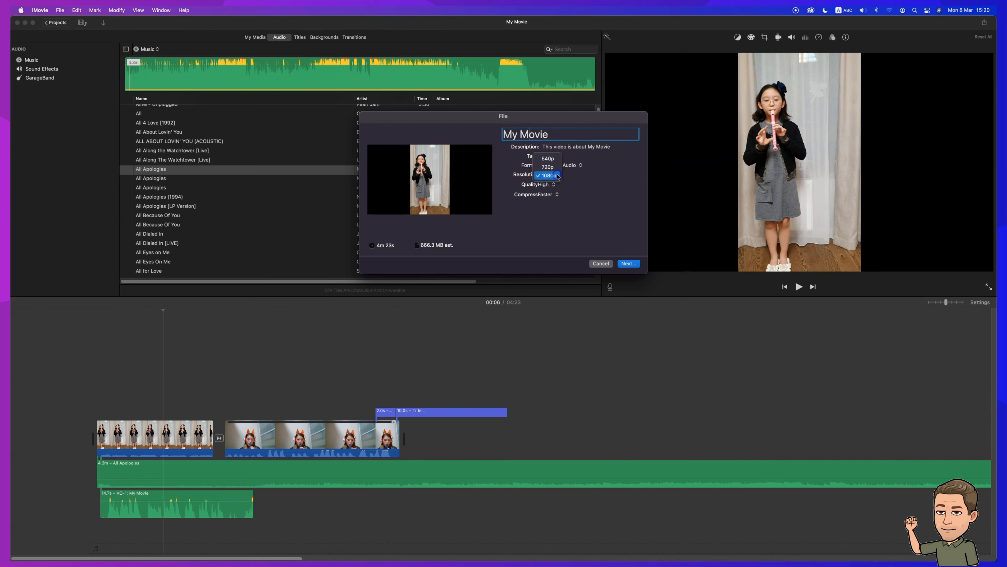
{"action": "left_click", "coordinate": [557, 175]}
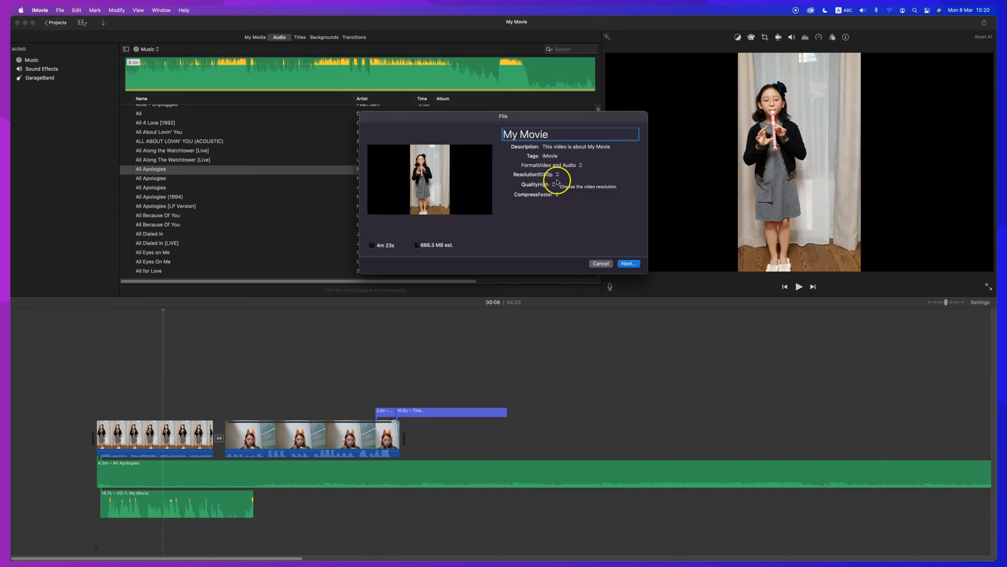
{"action": "left_click", "coordinate": [626, 264]}
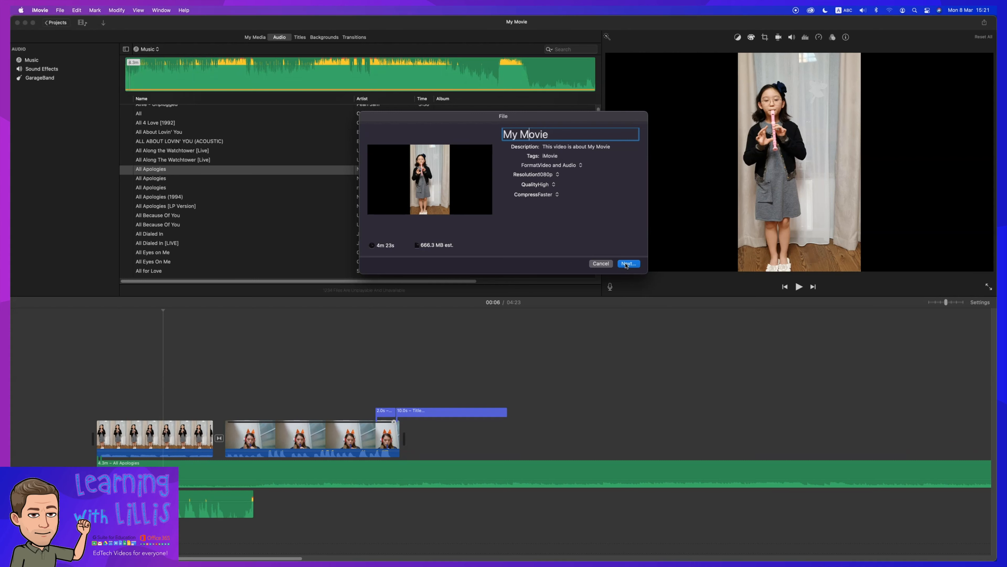
{"action": "left_click", "coordinate": [600, 264]}
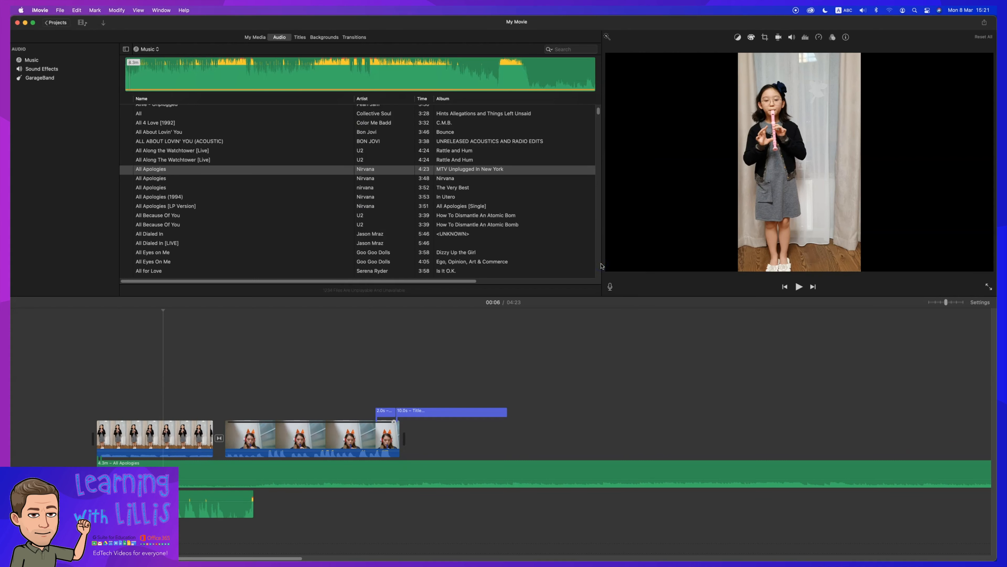